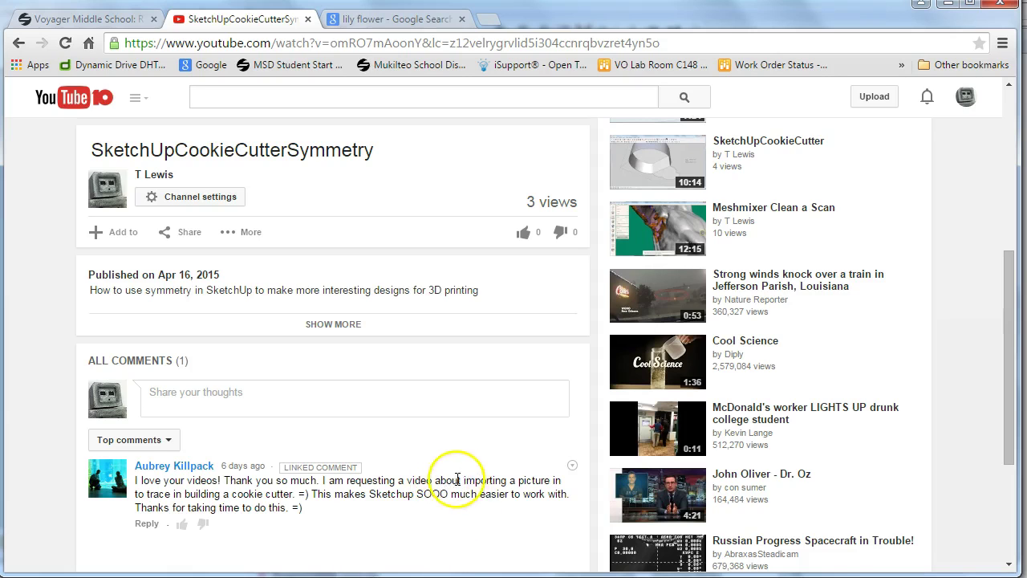
- Highlight the comment's request about importing a picture to trace, and look through the SketchUp entries on the school's Video Tutorials page
left_click_drag(463, 481, 223, 495)
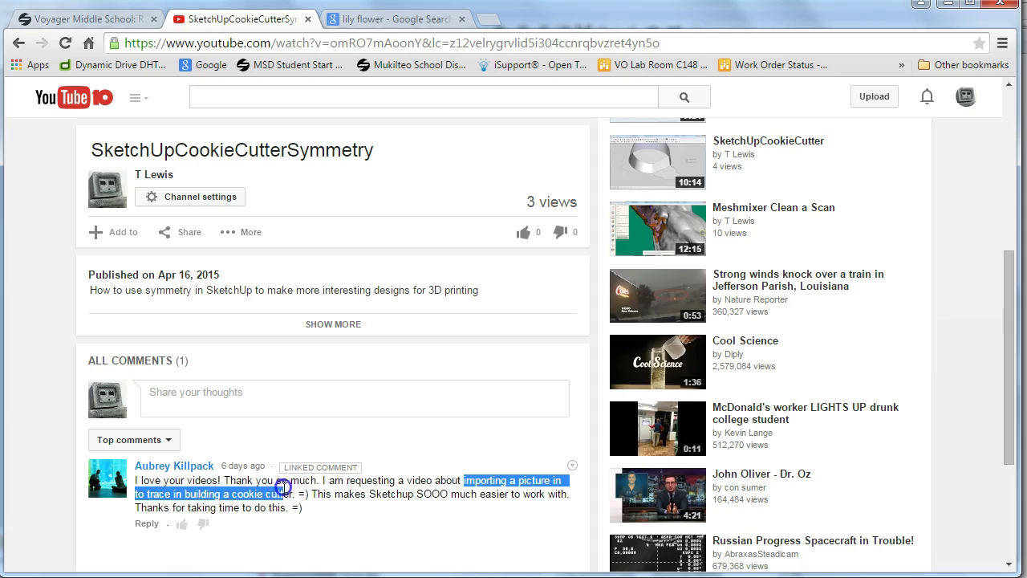
key("ctrl+shift+Tab")
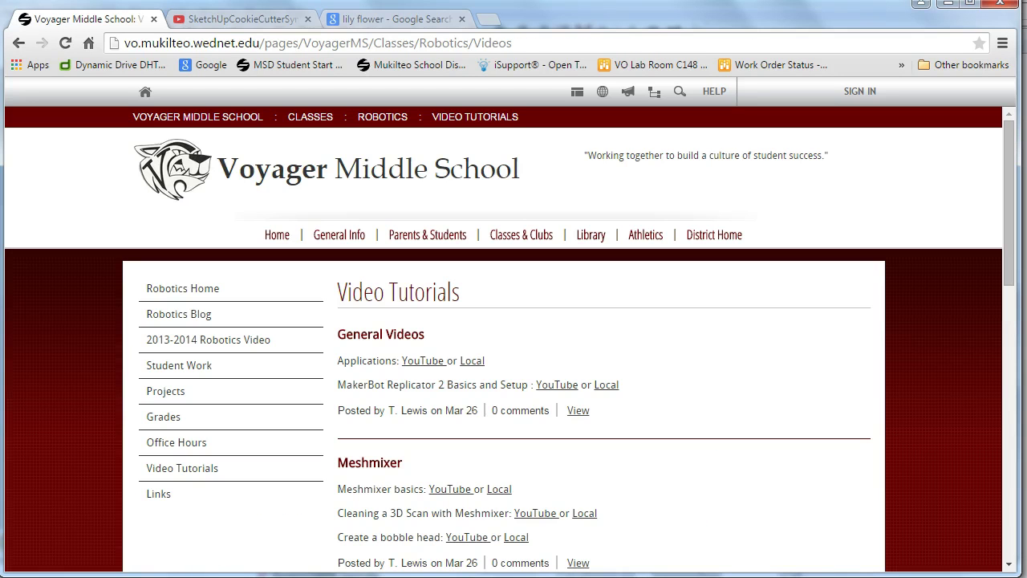
scroll(630, 401, "down", 6)
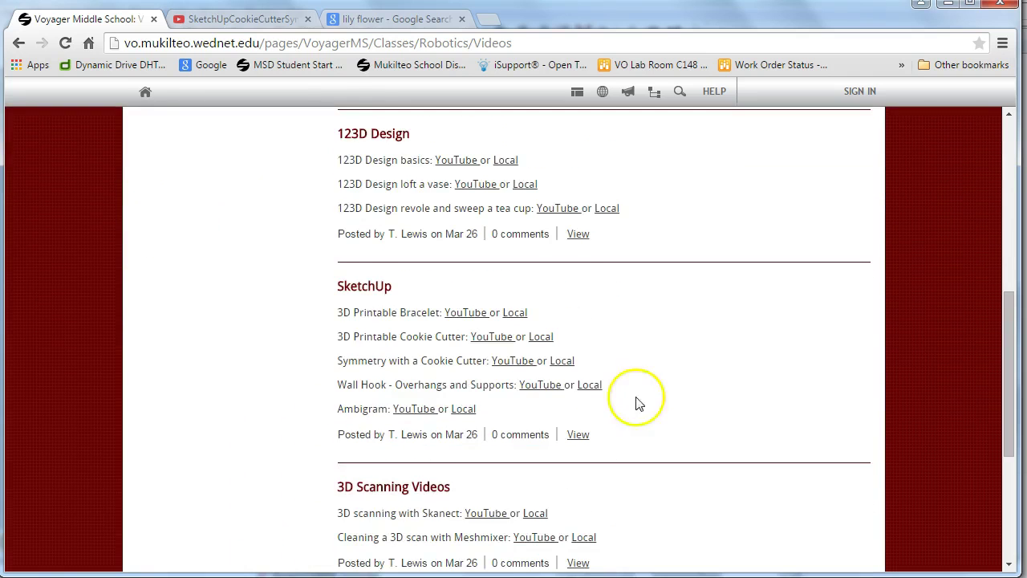
- Open the white and peach lily photo at full size from the lily flower image results and try saving it to New folder
key("ctrl+shift+Tab")
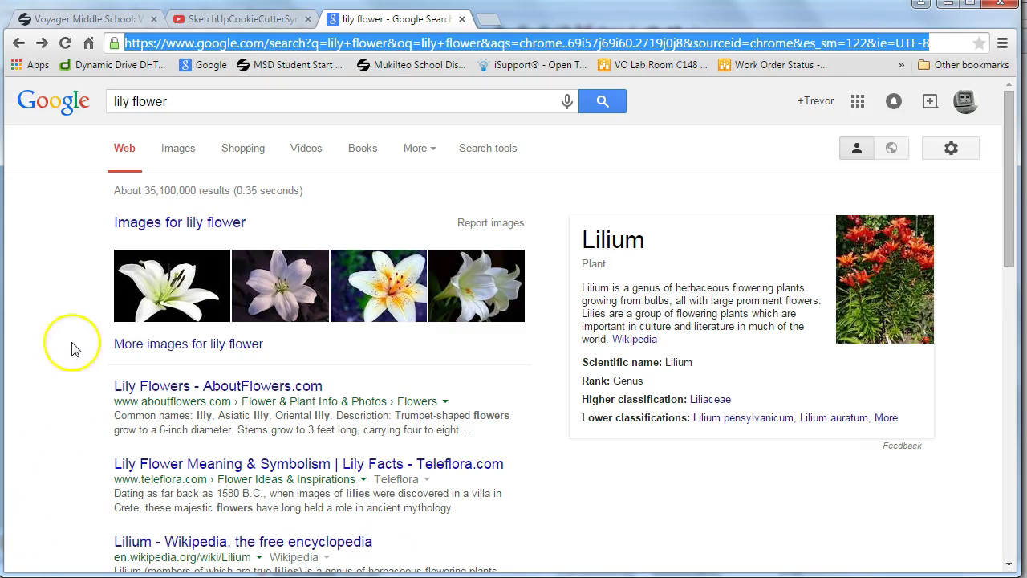
left_click(145, 223)
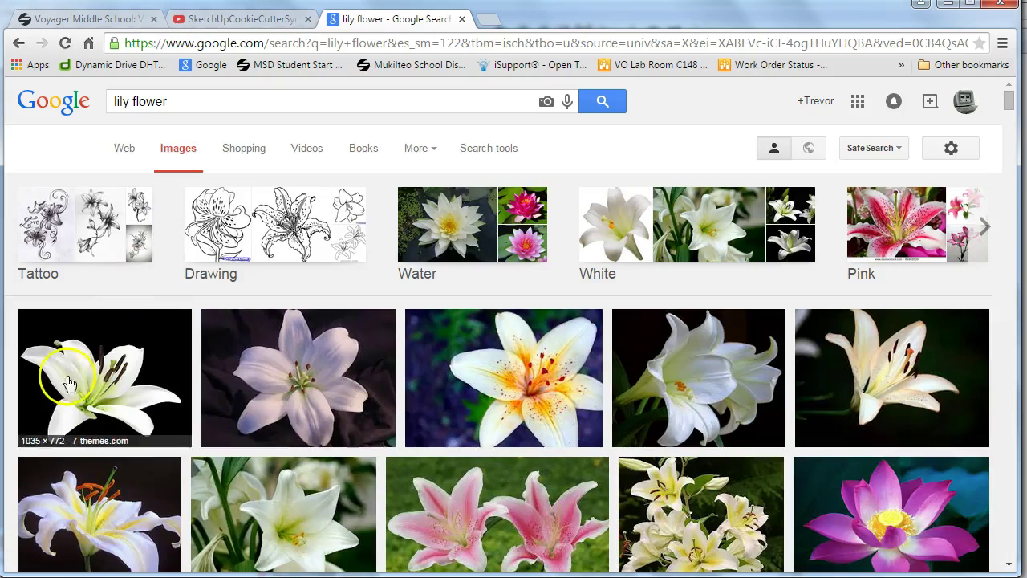
left_click(818, 383)
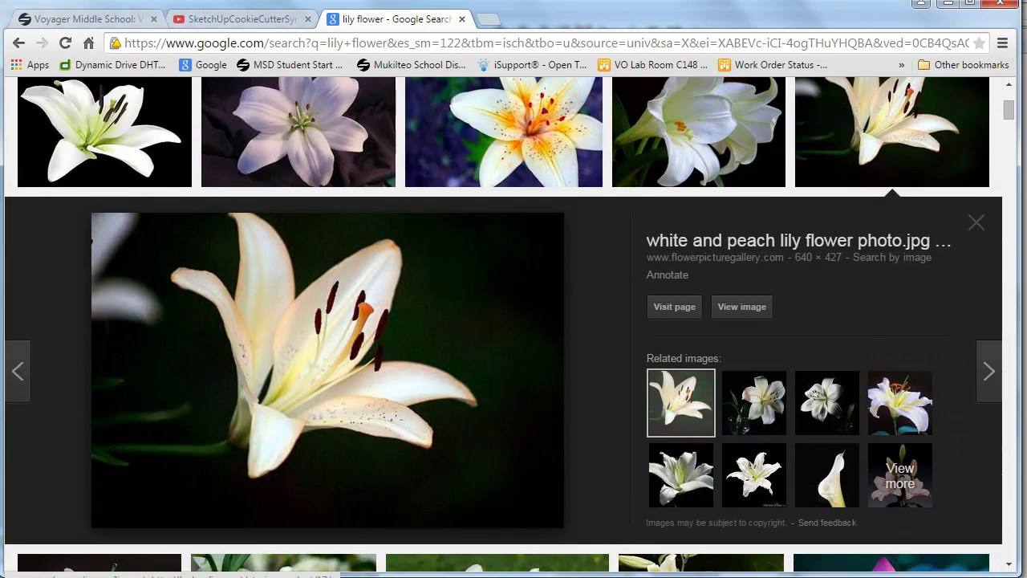
left_click(732, 310)
right_click(353, 271)
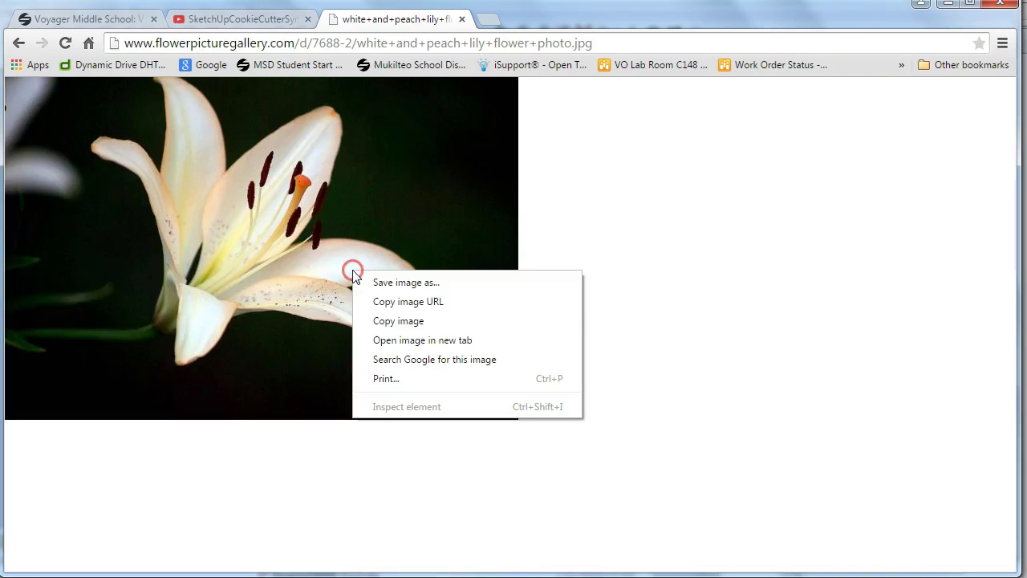
left_click(407, 282)
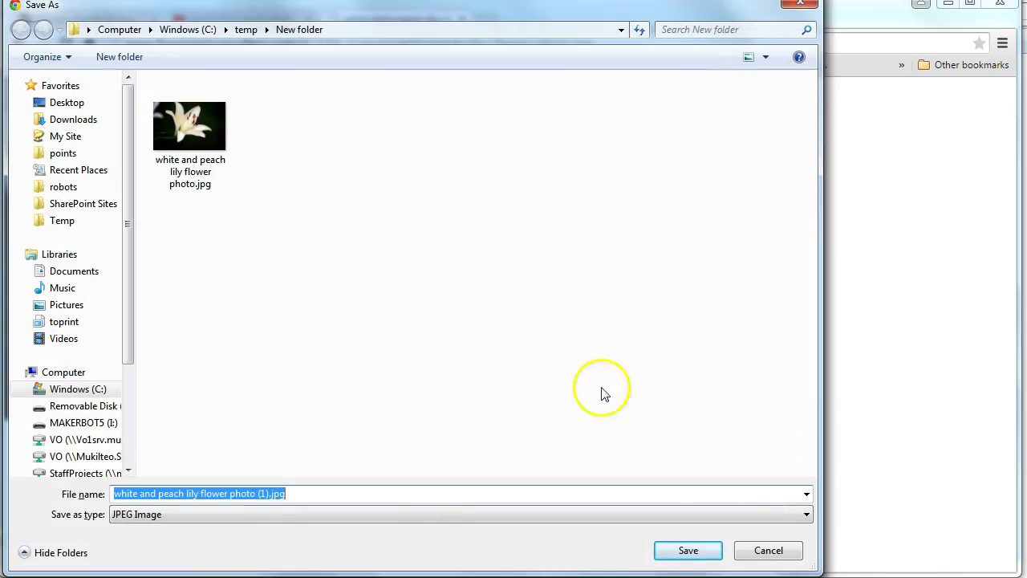
left_click(767, 549)
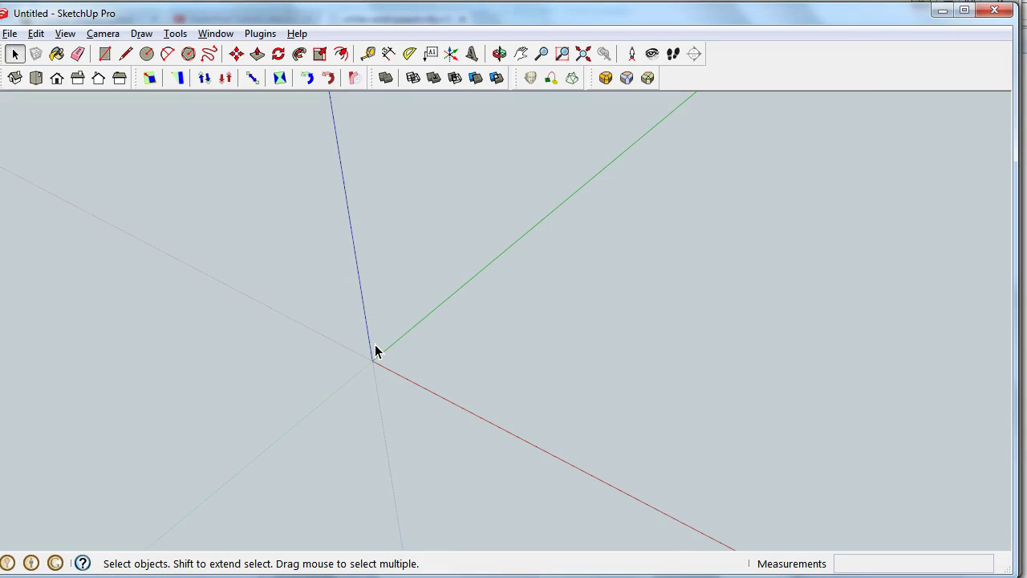
- In SketchUp, draw a 50 by 50 mm square on the ground plane starting at the origin
left_click(105, 53)
left_click_drag(374, 359, 455, 357)
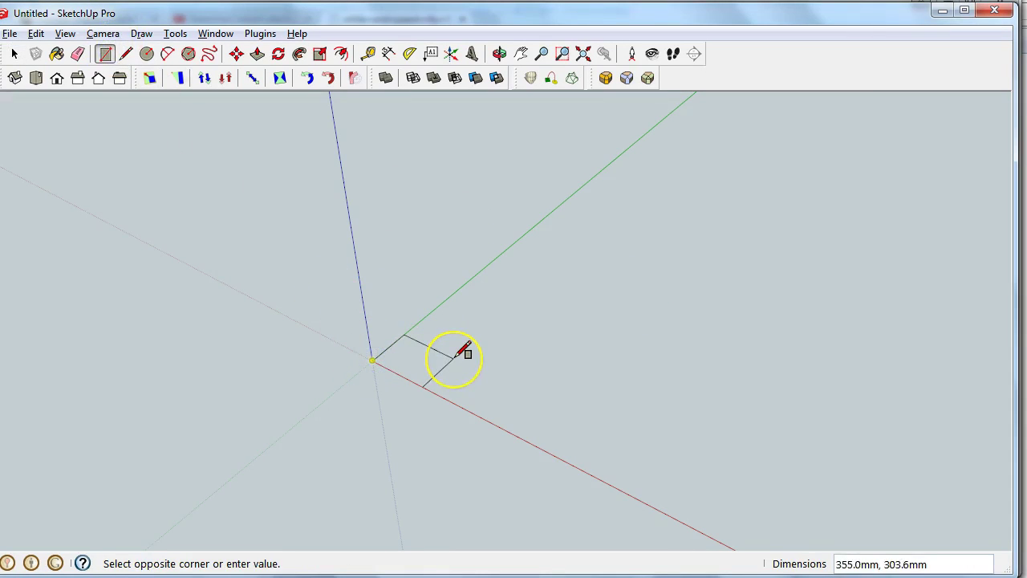
type("50,50")
key("Return")
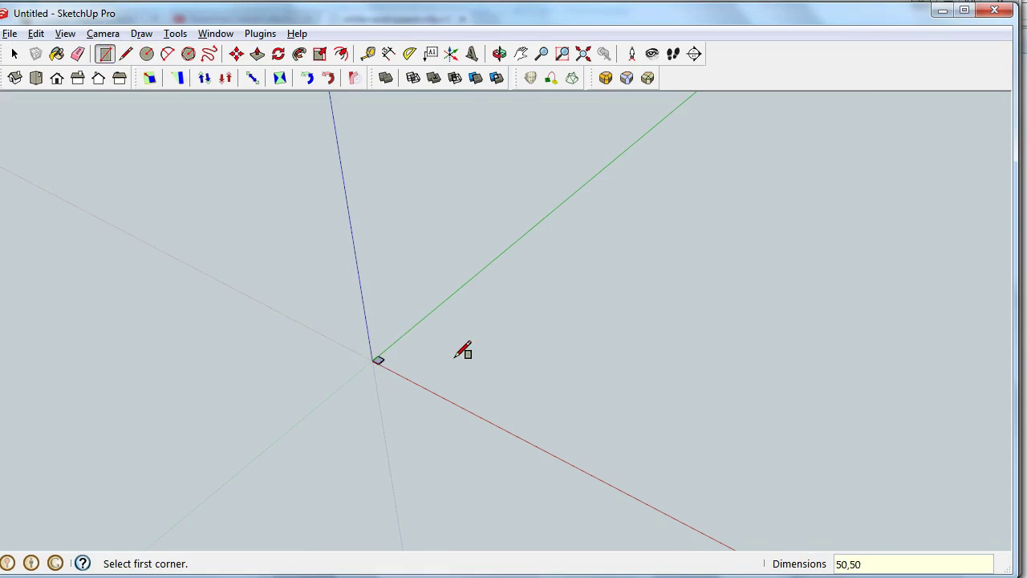
left_click(583, 55)
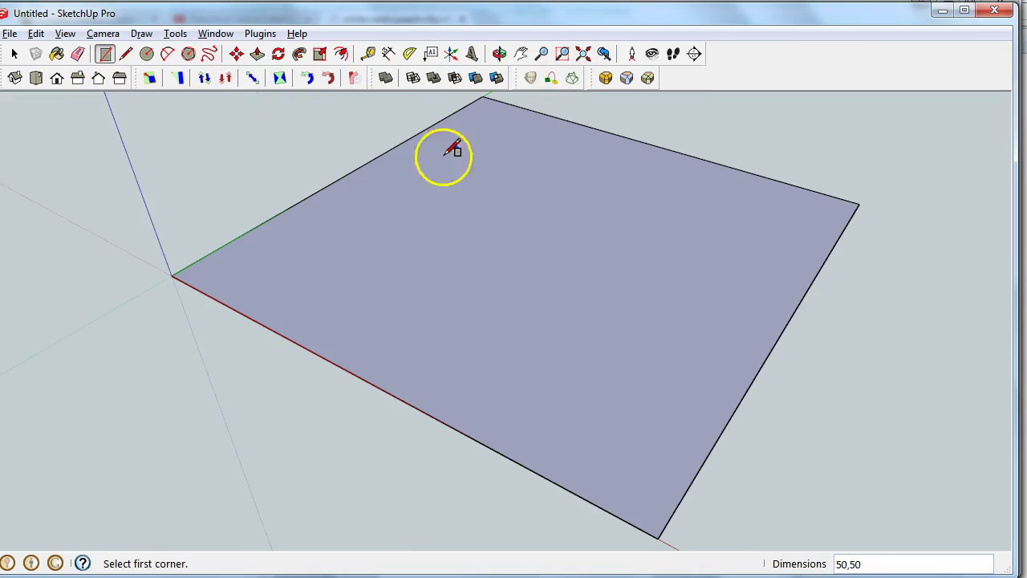
- Import white and peach lily flower photo.jpg as an image and place it from the origin over the square, about 47 mm high
left_click(9, 33)
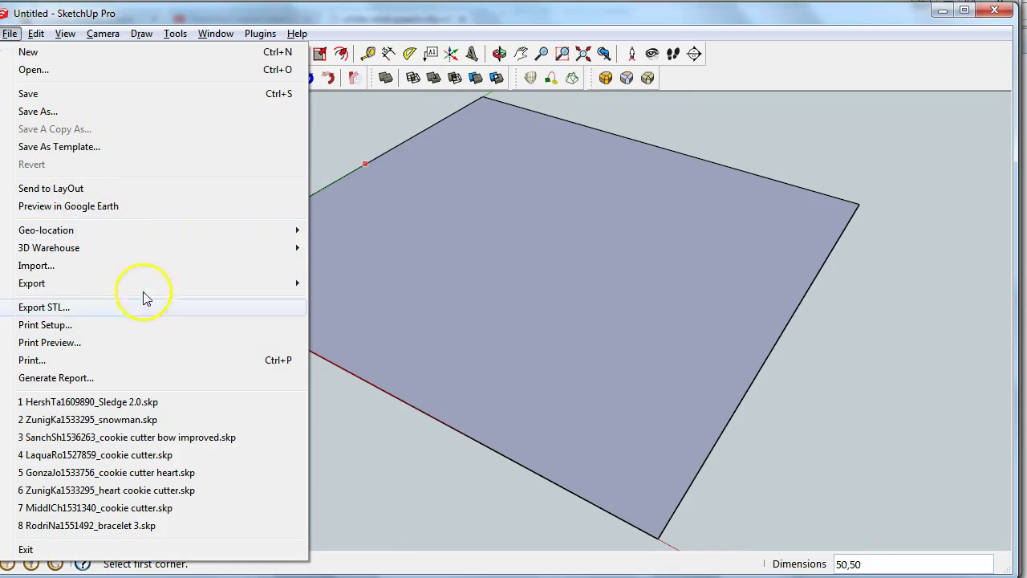
left_click(241, 265)
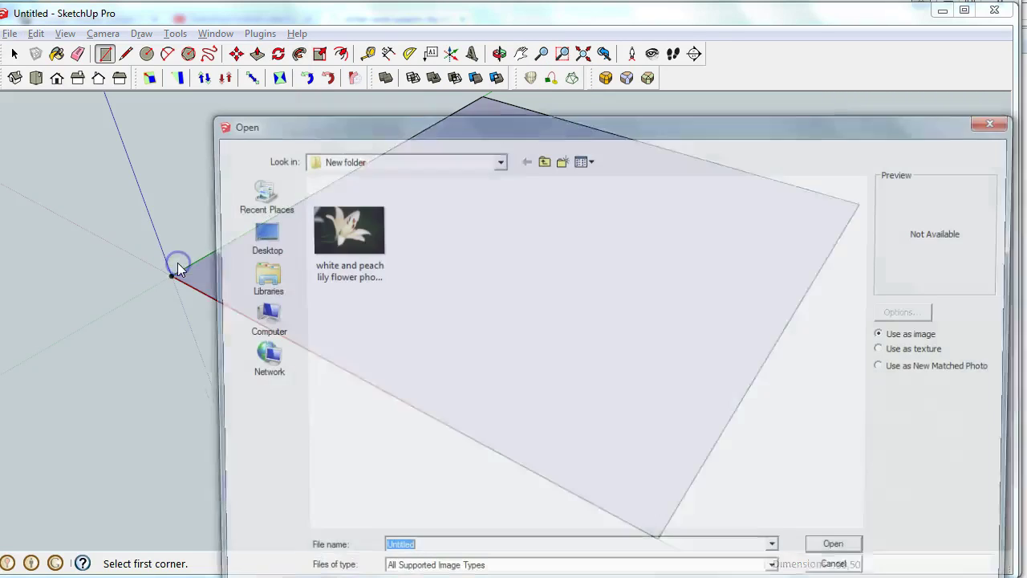
left_click_drag(582, 126, 561, 68)
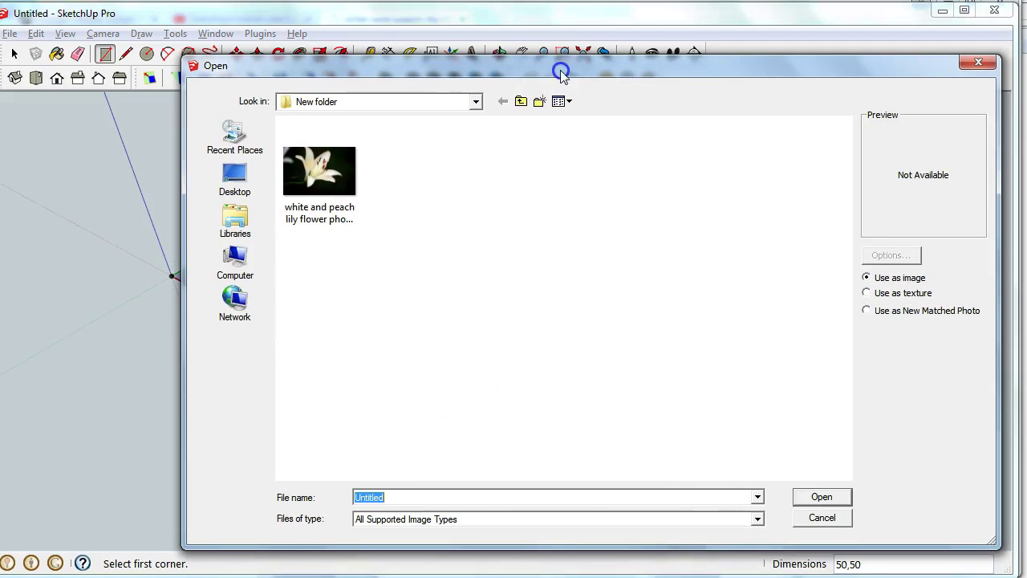
left_click(757, 519)
left_click(757, 518)
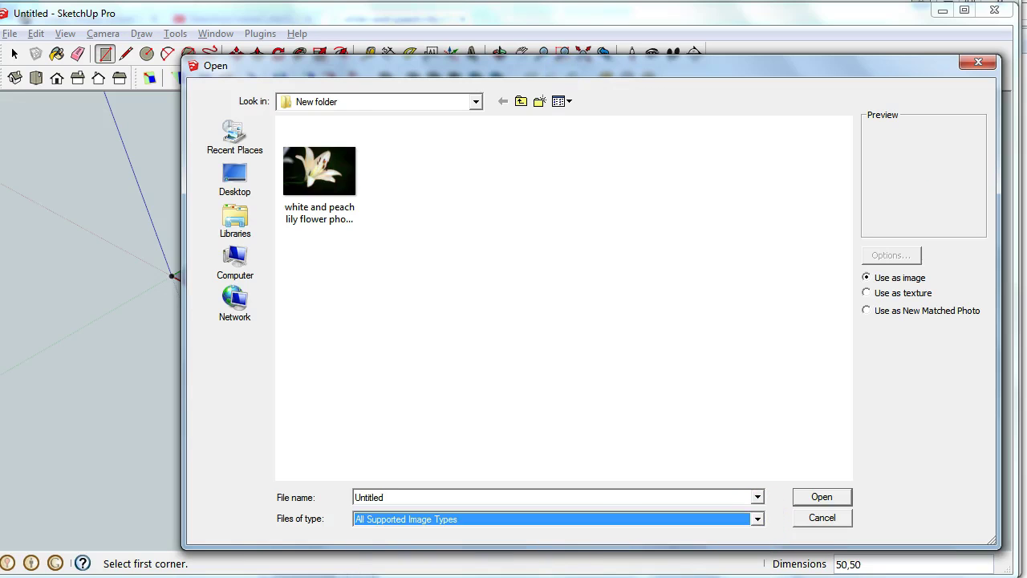
left_click(338, 178)
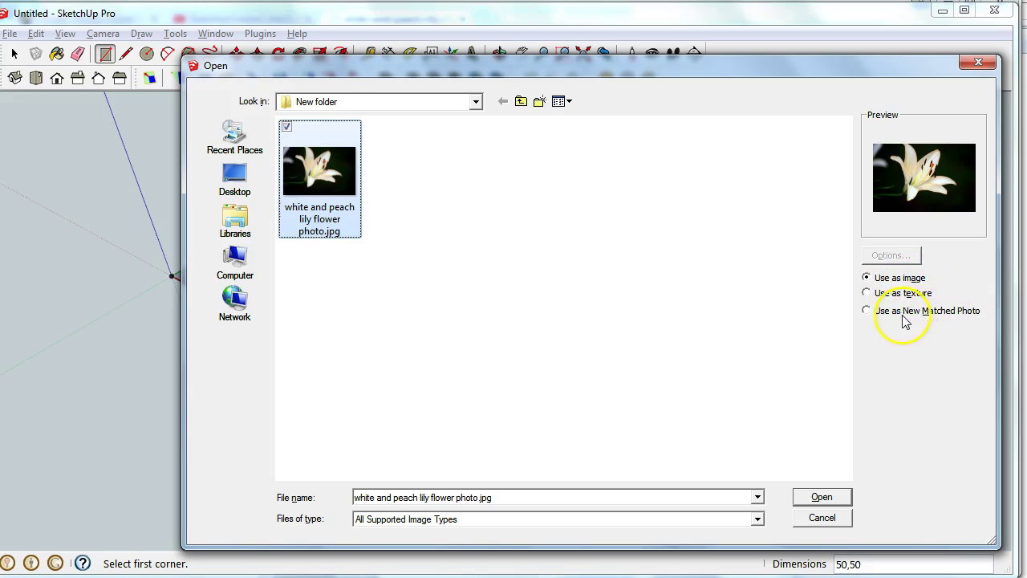
left_click(820, 499)
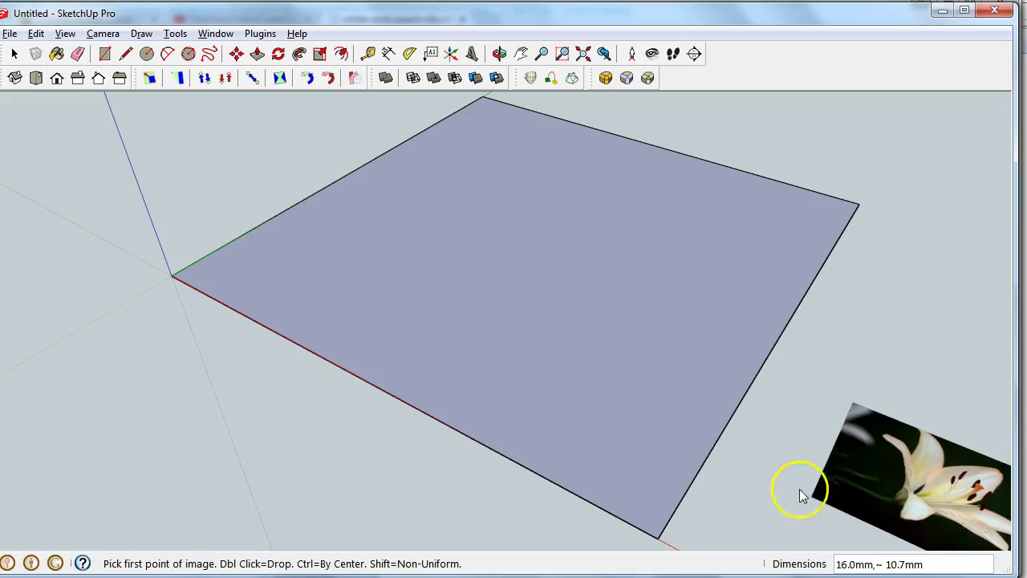
left_click(171, 277)
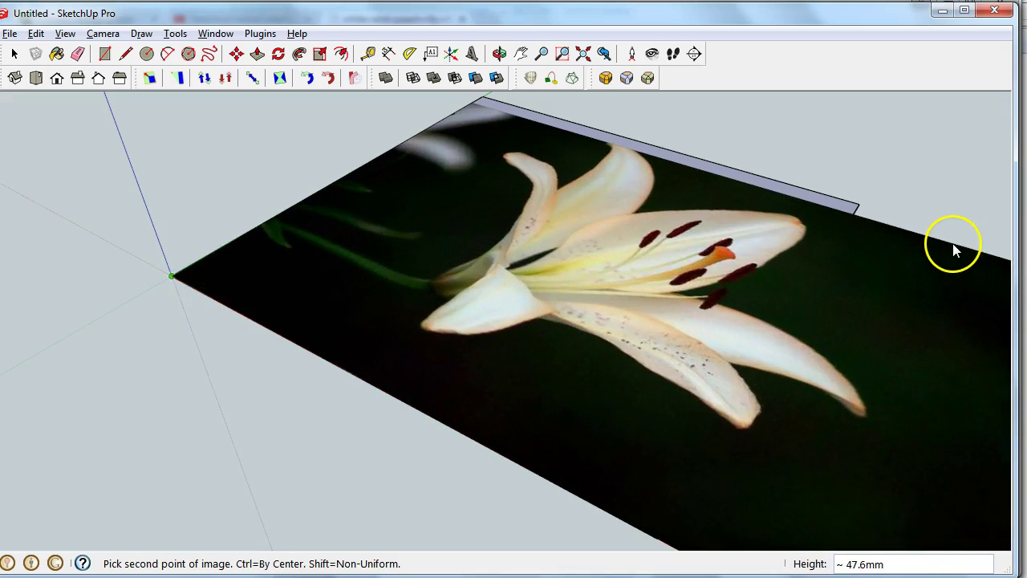
left_click(945, 254)
- Delete the square beneath the lily image and switch to the top view
key("r")
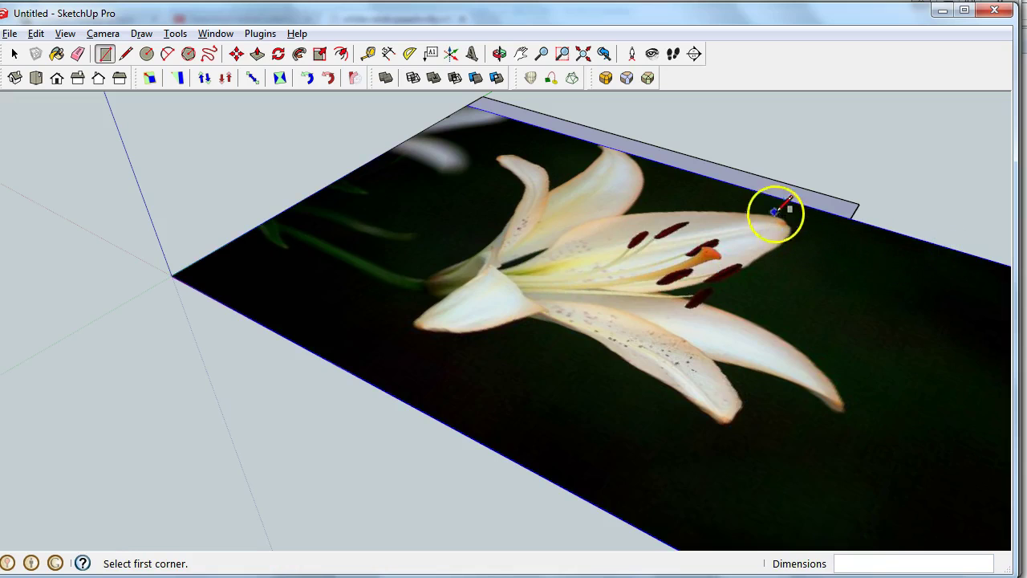
key("space")
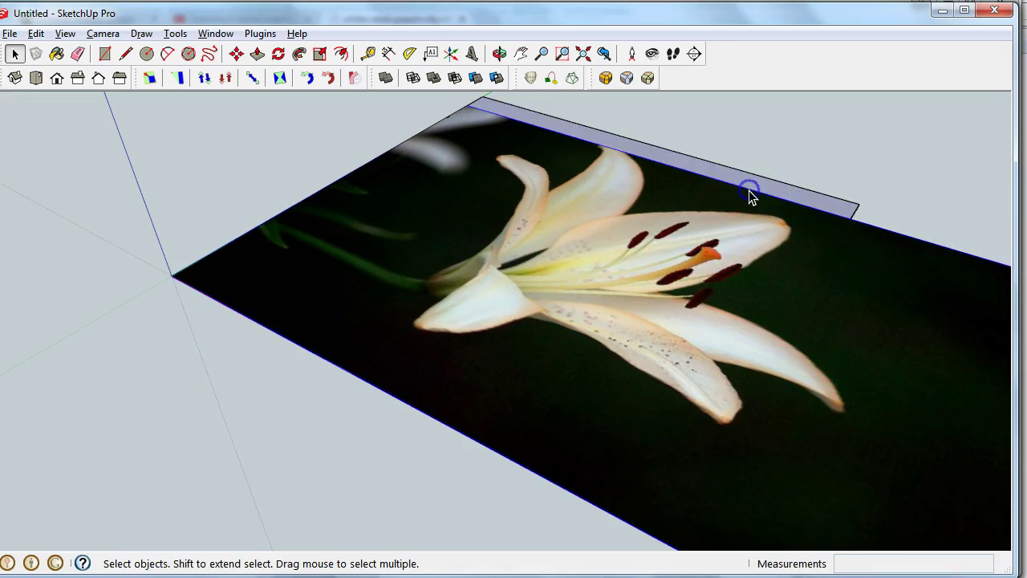
left_click(751, 189)
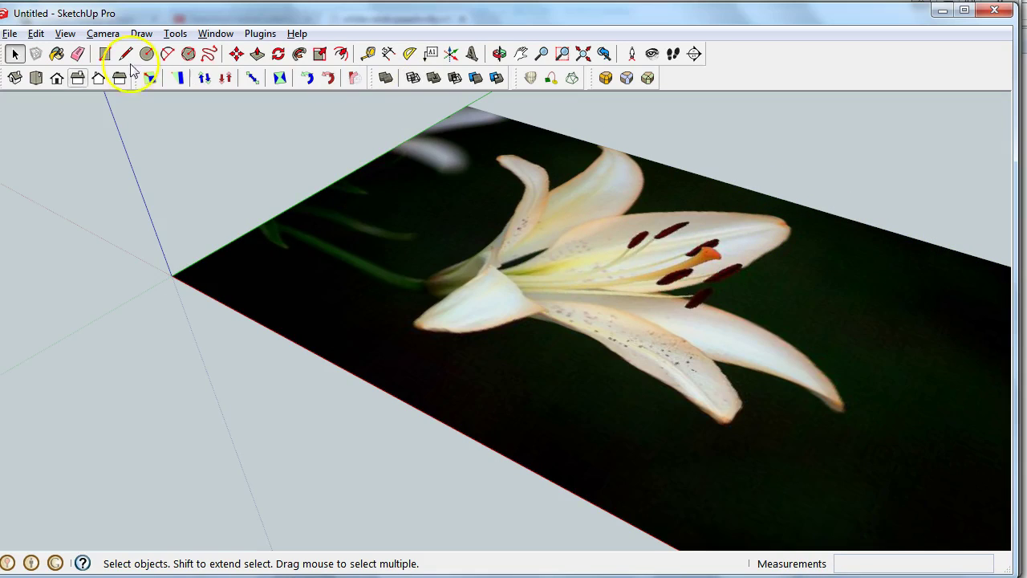
left_click(57, 79)
left_click(36, 78)
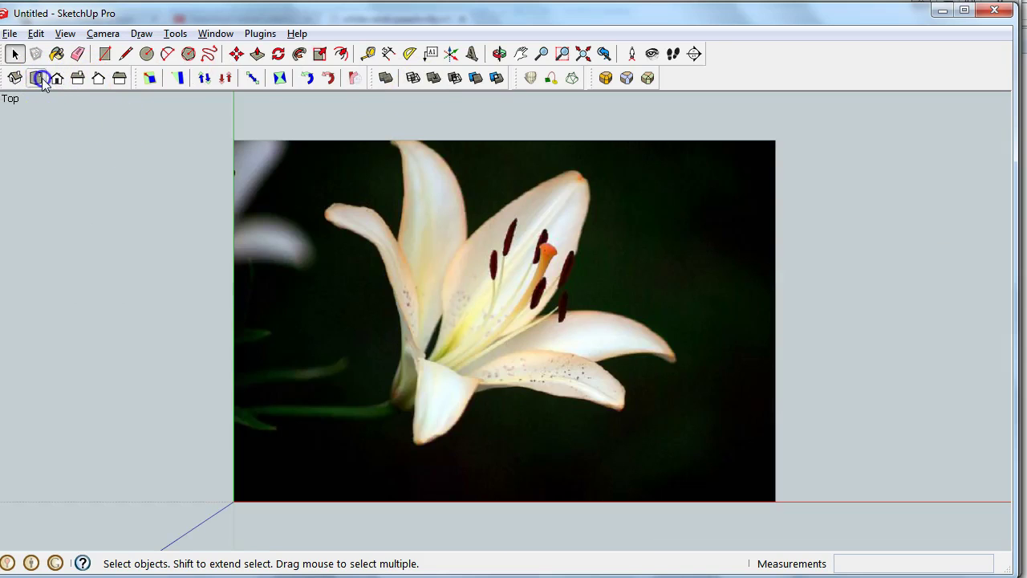
- Explode the lily image and make its textured face and edges into a group
right_click(431, 263)
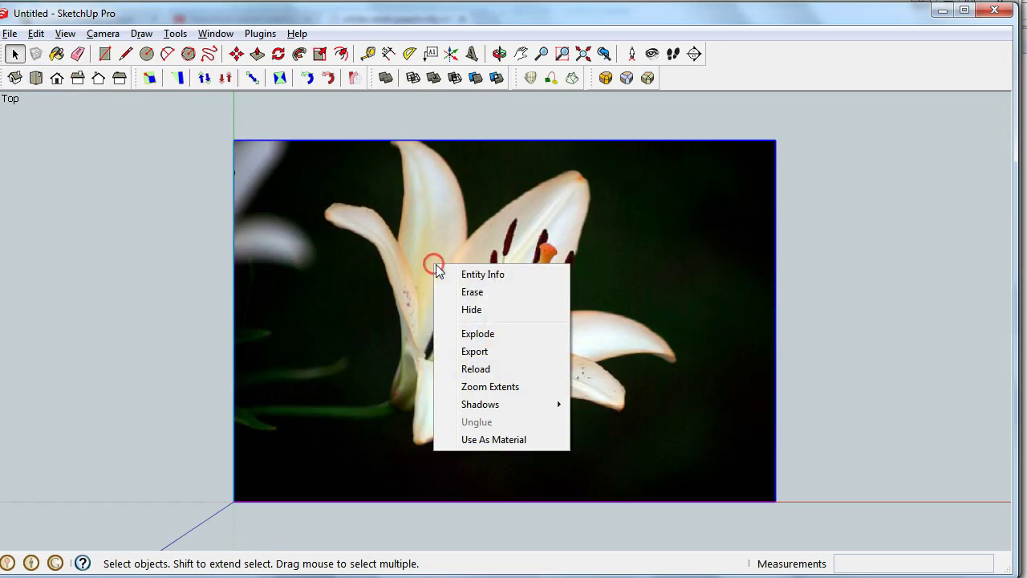
left_click(522, 341)
left_click(508, 325)
right_click(506, 325)
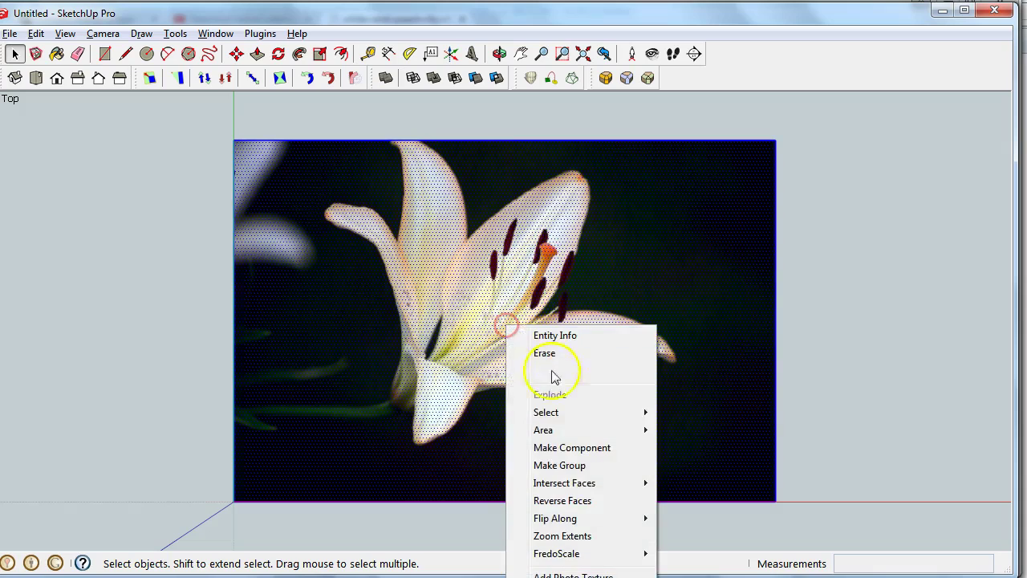
left_click(584, 472)
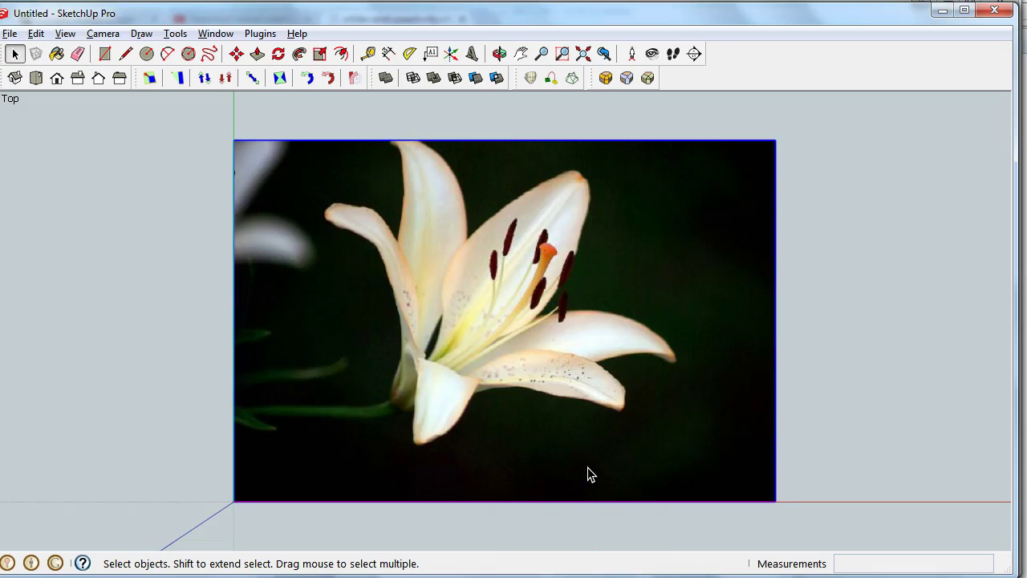
- Lock the lily image group and deselect it
right_click(542, 344)
left_click(586, 403)
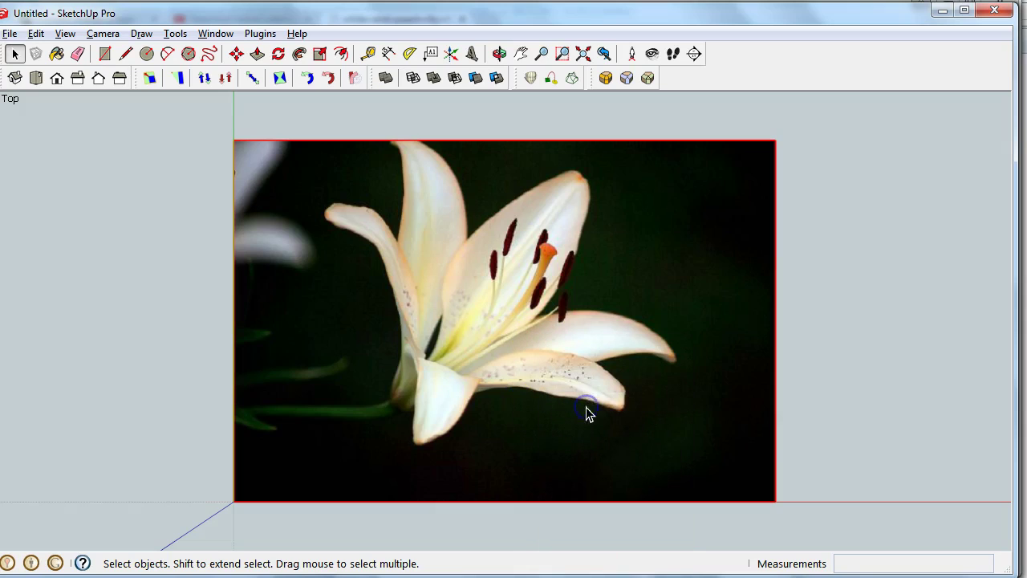
left_click(815, 302)
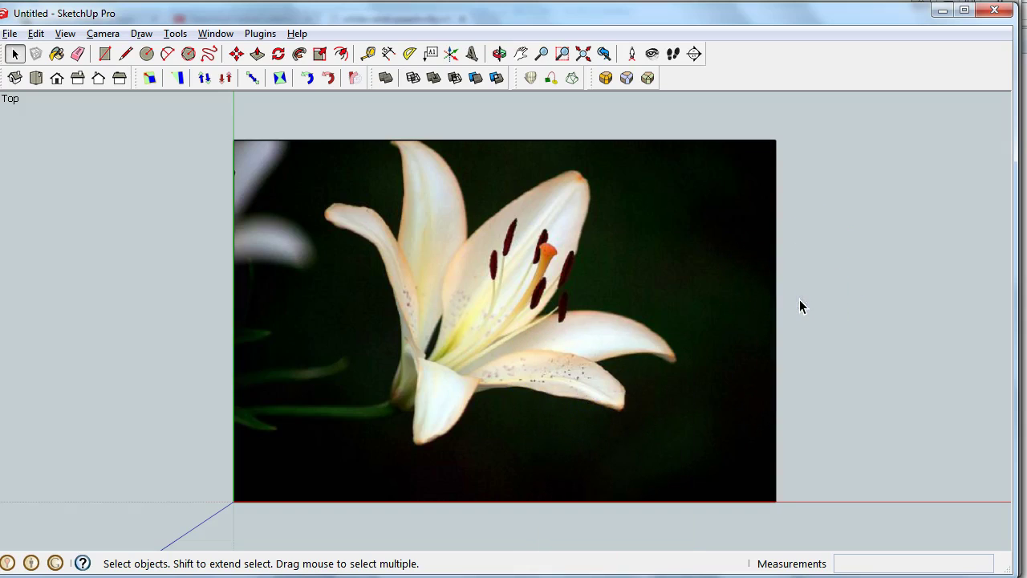
- Set the face style to X-ray so the lily picture is semi-transparent for tracing
left_click(65, 33)
mouse_move(91, 253)
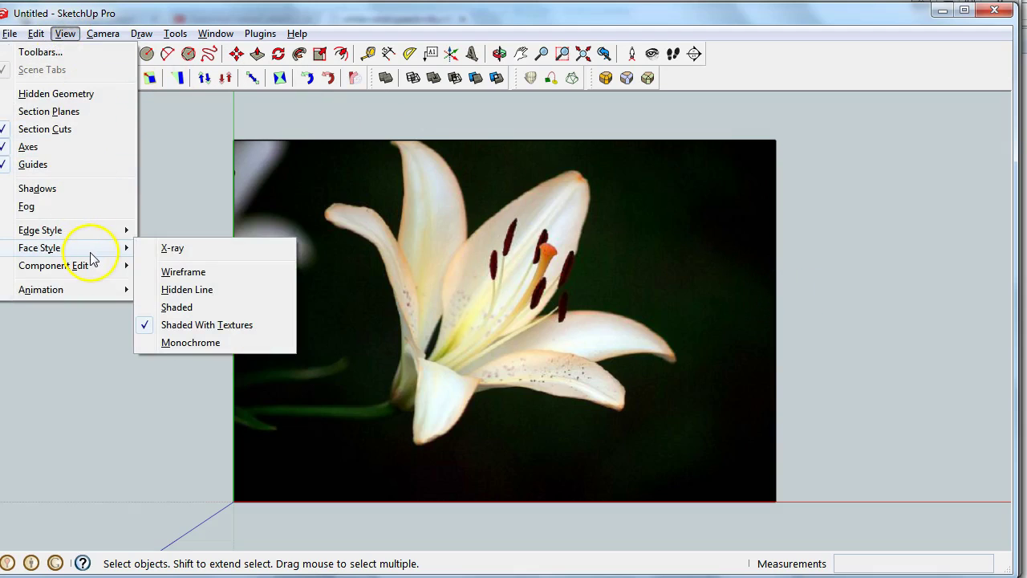
left_click(211, 254)
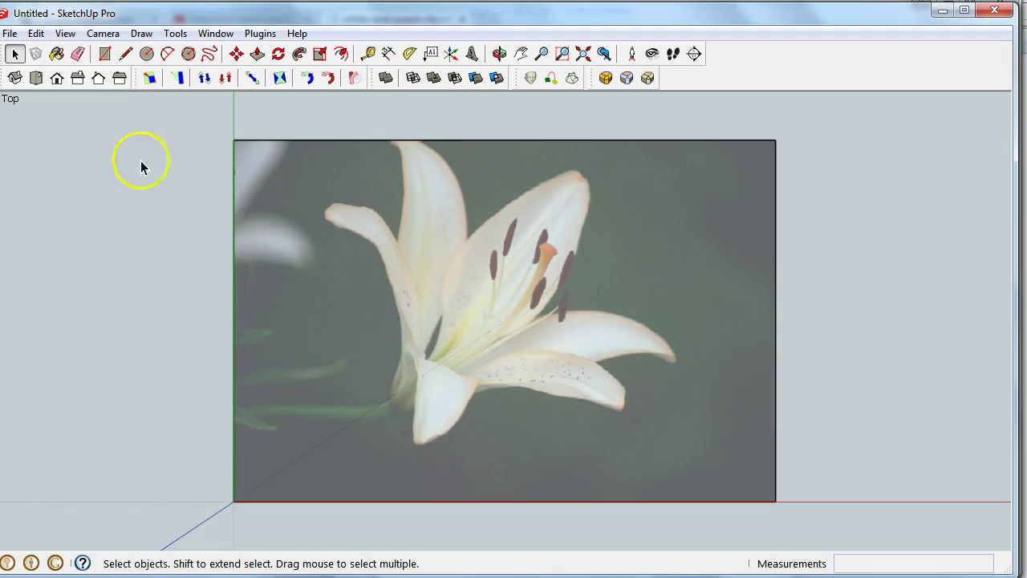
left_click(65, 33)
mouse_move(71, 248)
left_click(170, 252)
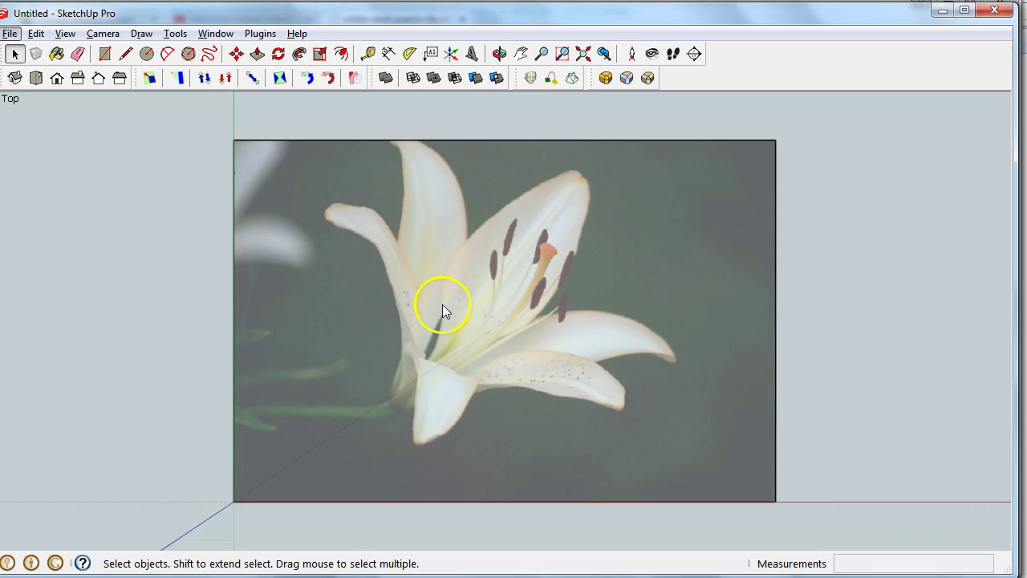
- Draw an arc with a bulge of about 2.3 mm from the stem base up along the outer edge of the leftmost petal
scroll(412, 347, "up", 1)
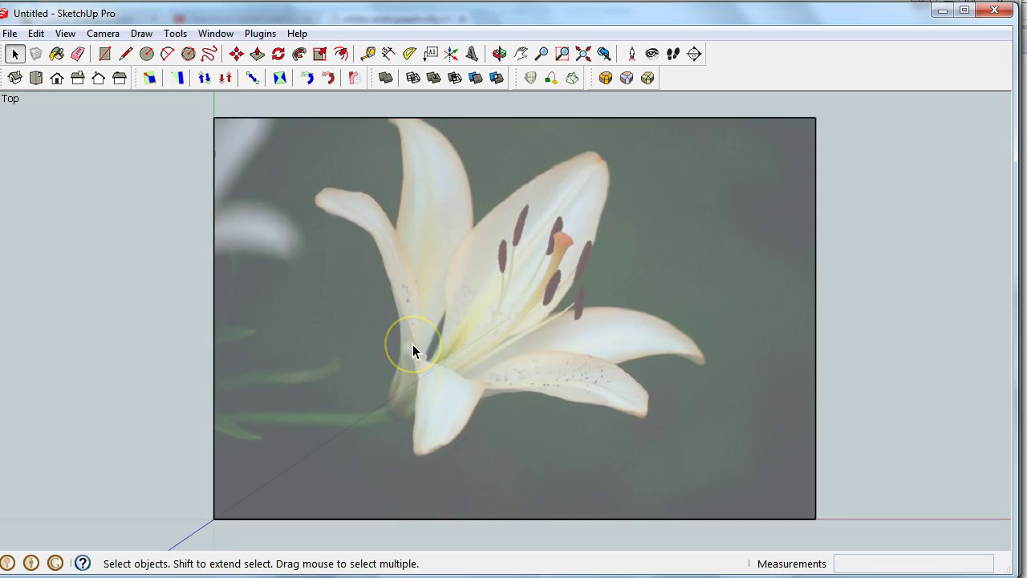
scroll(413, 347, "up", 1)
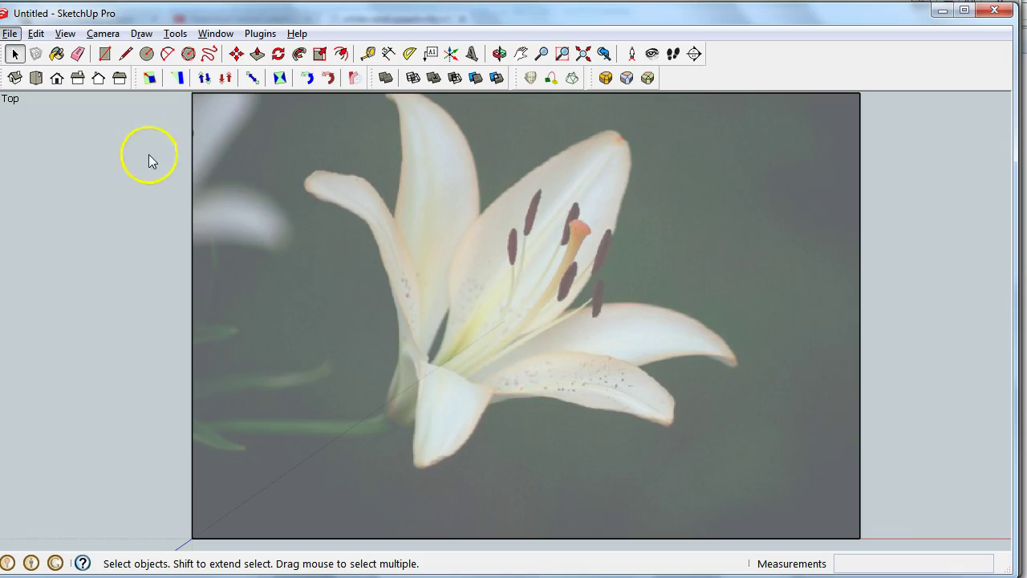
left_click(166, 54)
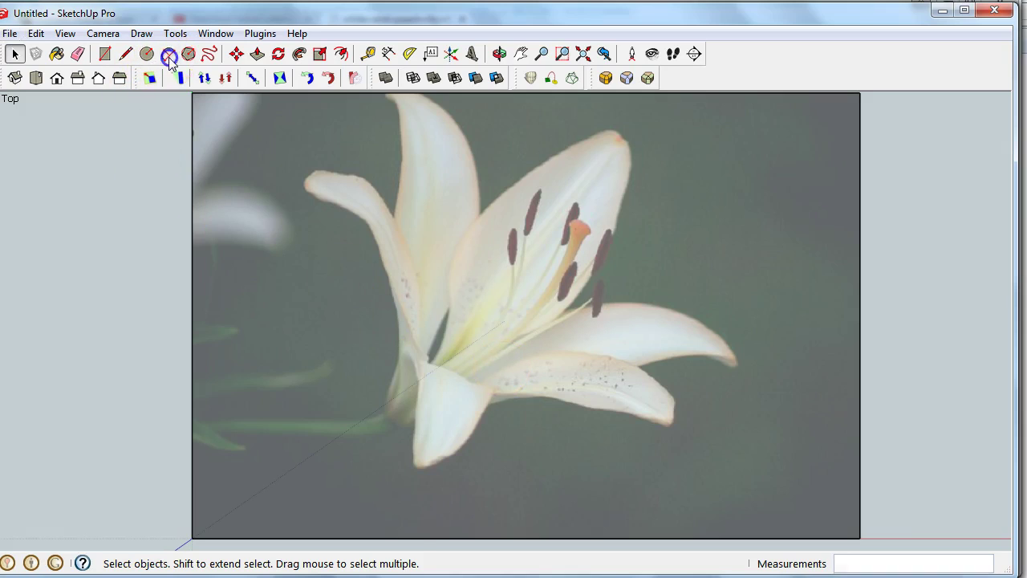
left_click(382, 412)
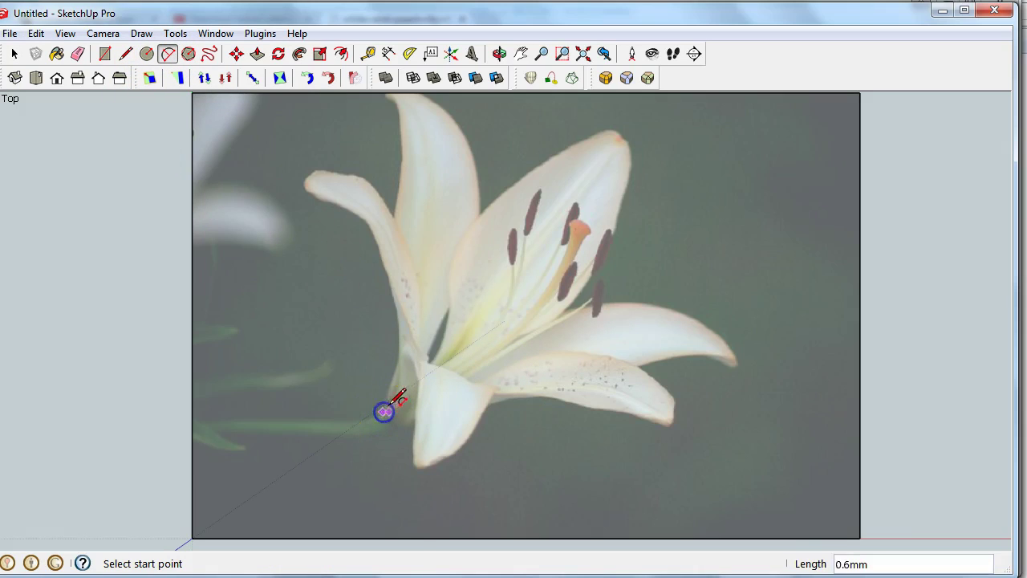
left_click(366, 223)
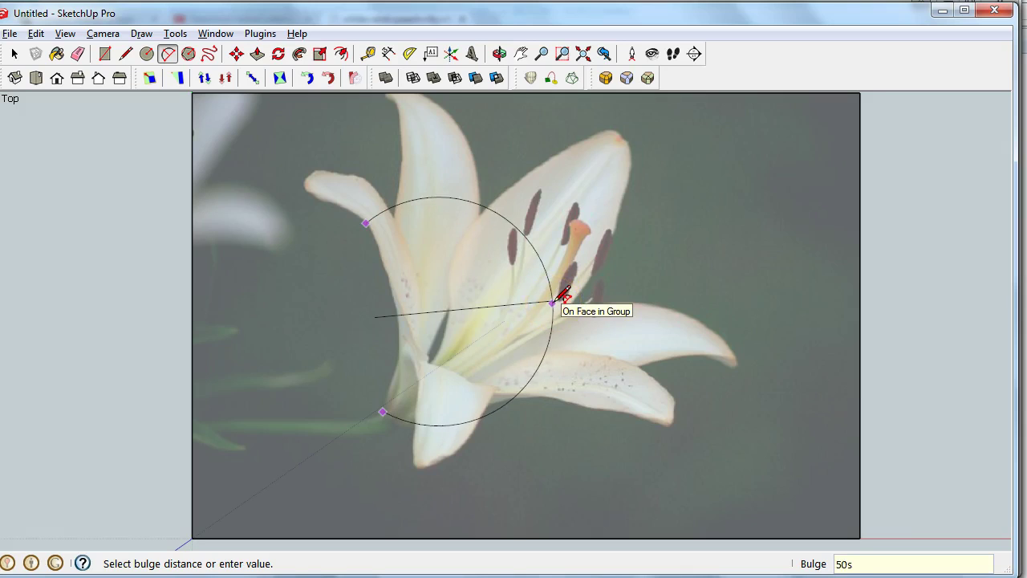
left_click(396, 318)
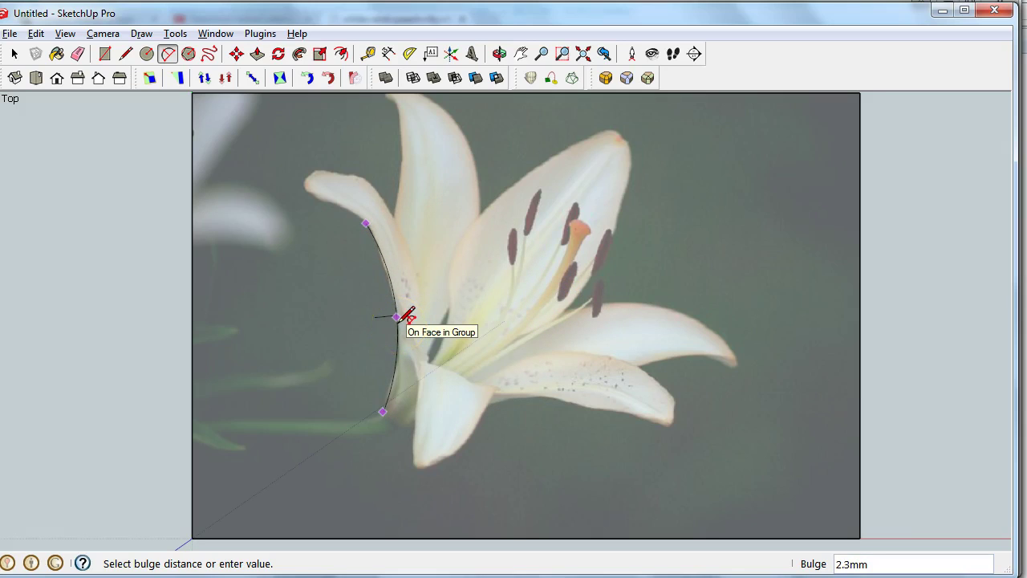
left_click(396, 320)
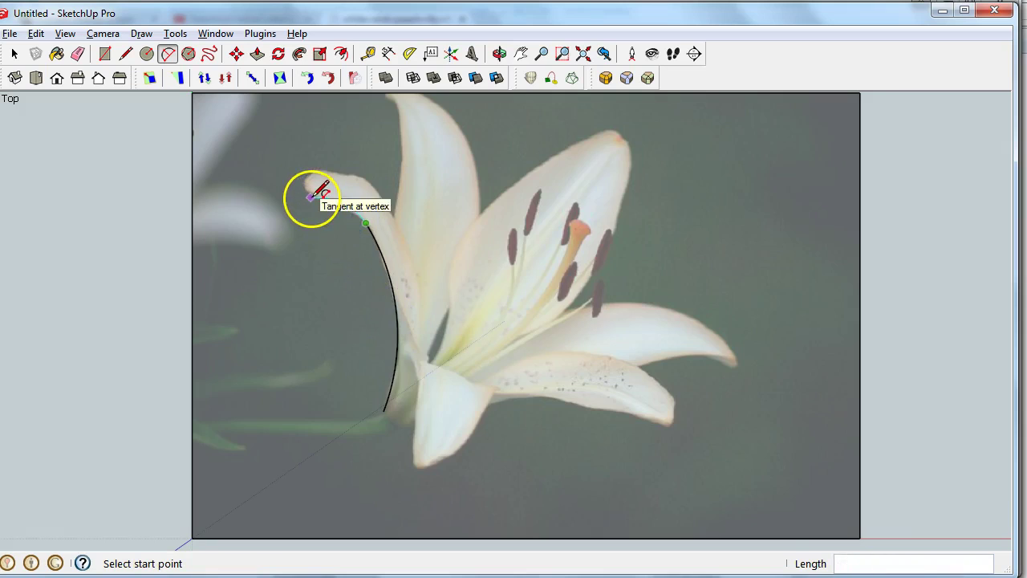
- Continue the outline with two joined arcs along the underside of the leftmost petal to its tip
scroll(312, 196, "up", 3)
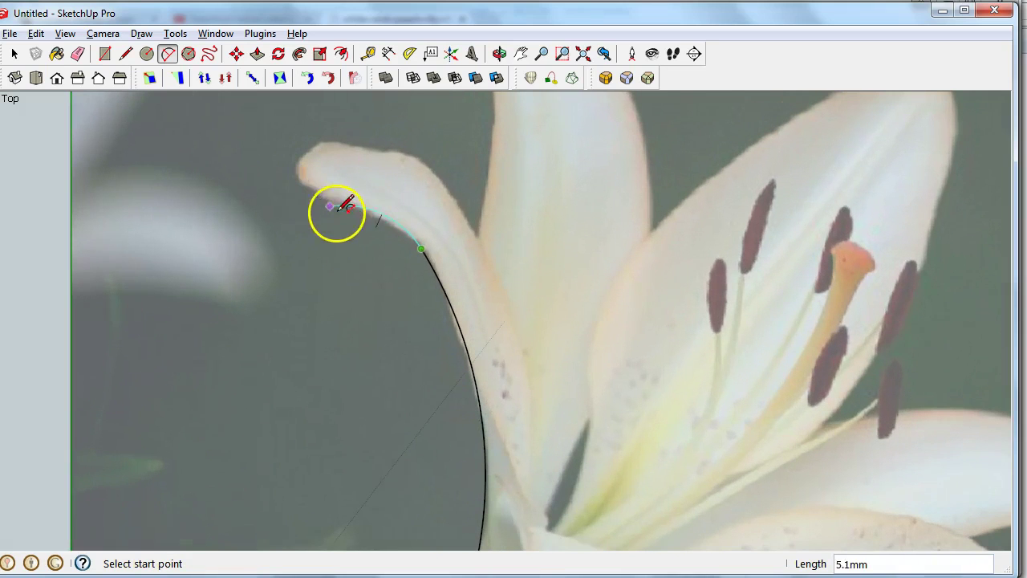
left_click(379, 218)
left_click(380, 218)
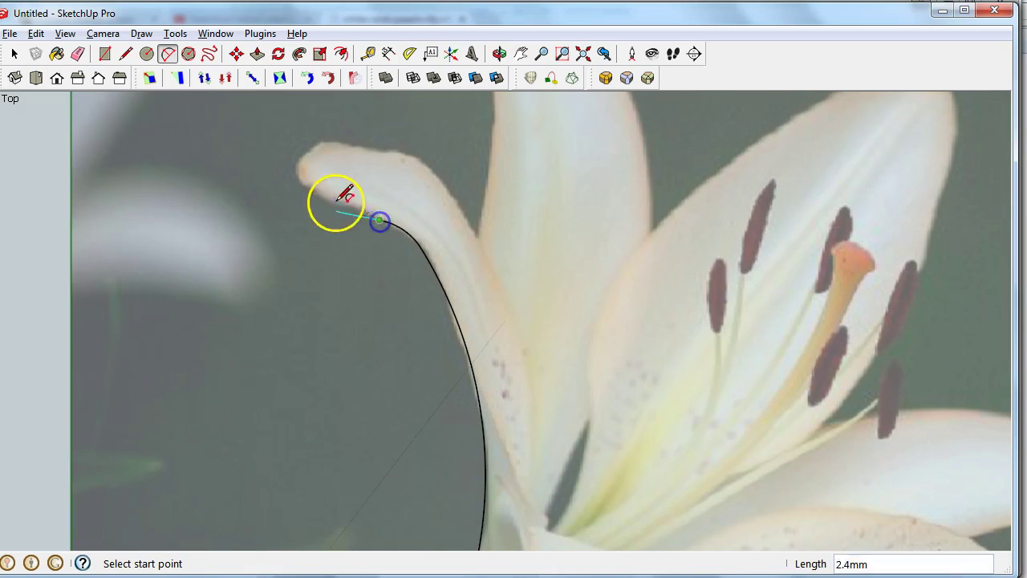
left_click(309, 188)
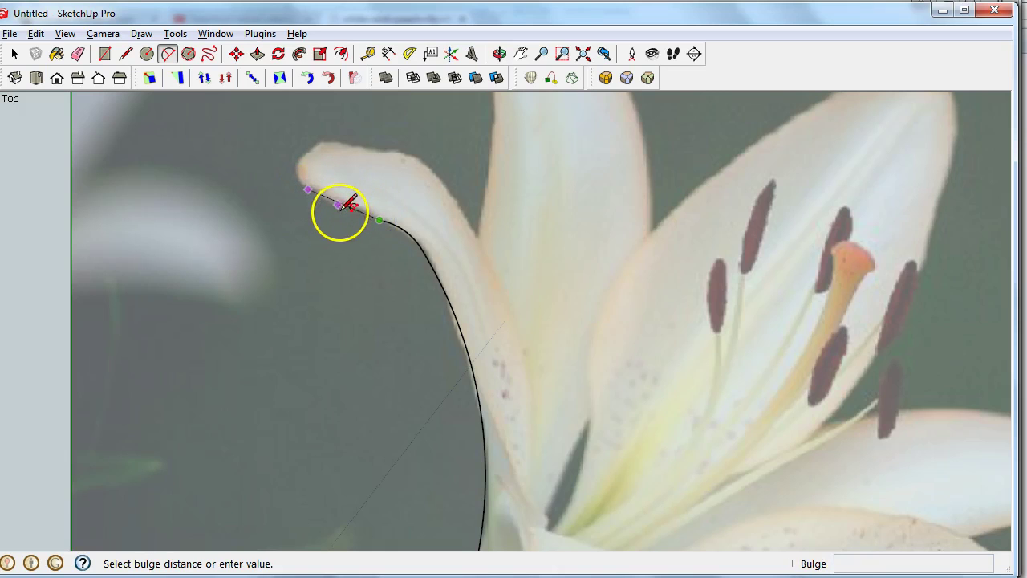
scroll(342, 207, "up", 2)
left_click(349, 211)
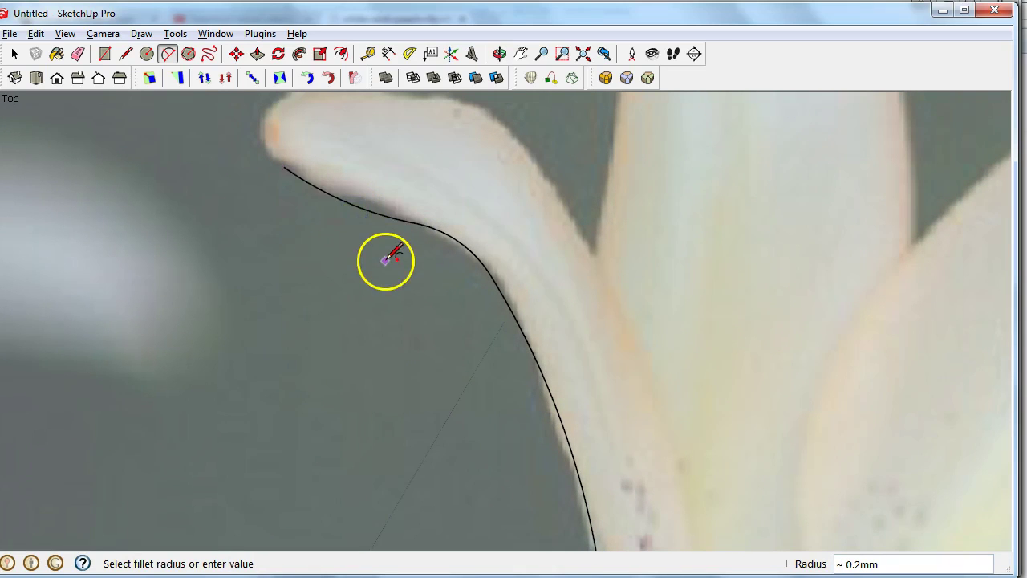
- Draw a rounded arc around the flower's stem base, from the outline's lower end to the lowest petal's edge
scroll(386, 272, "down", 1)
scroll(425, 353, "down", 4)
left_click(454, 496)
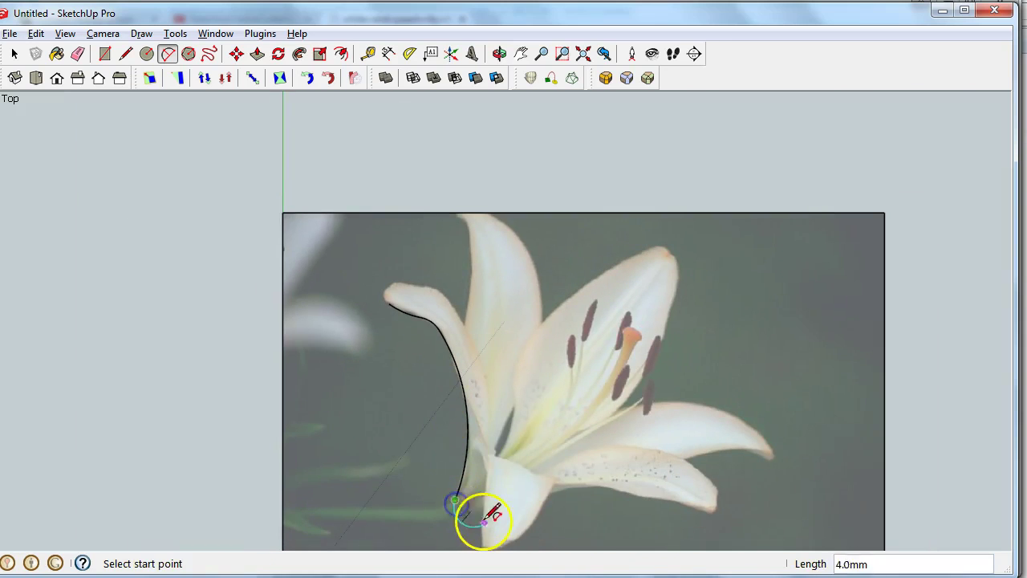
left_click(481, 499)
scroll(464, 506, "up", 2)
left_click(467, 511)
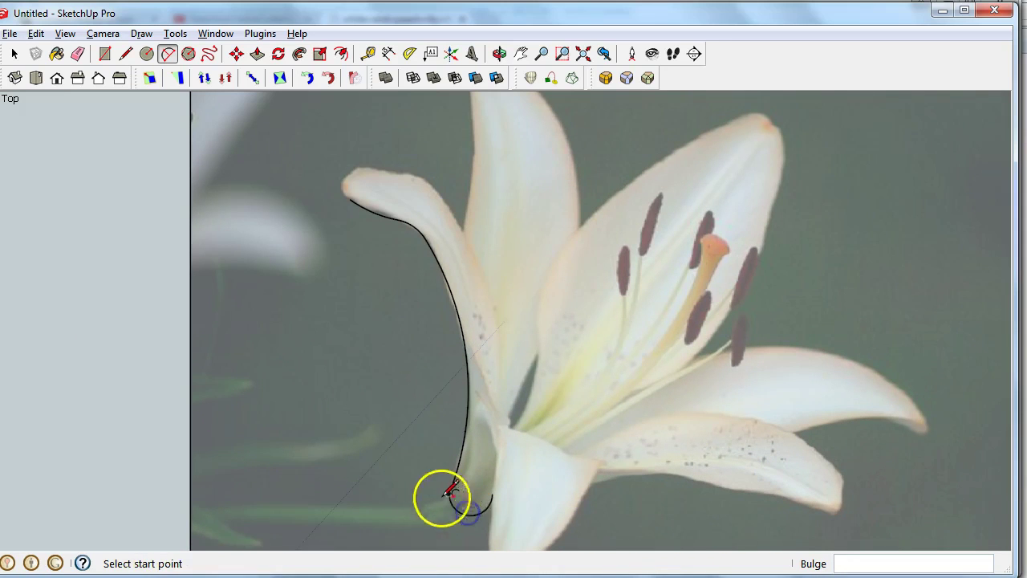
- Round the tip of the leftmost petal with two connected arcs starting from the end of the underside outline
scroll(341, 175, "up", 3)
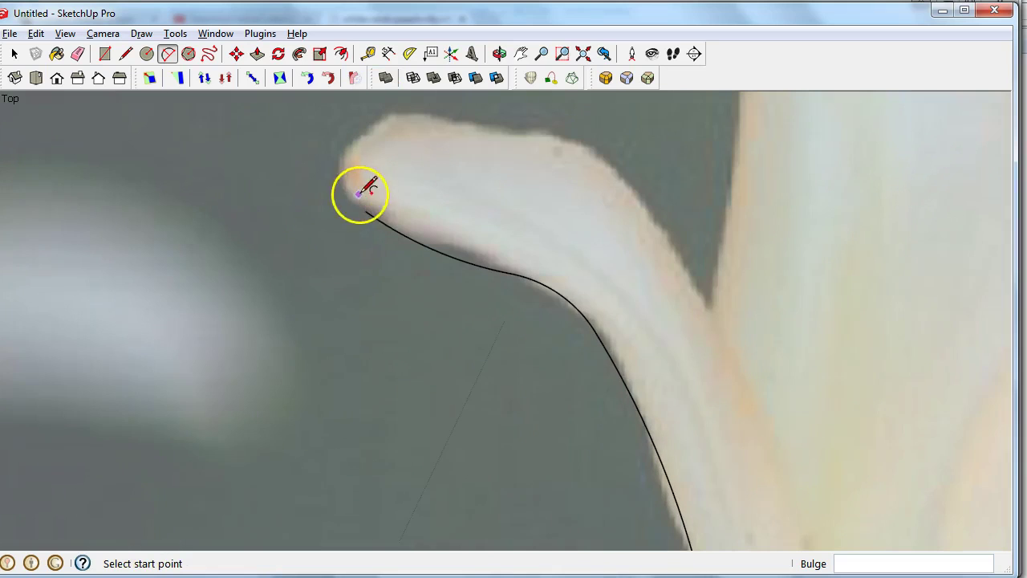
left_click(365, 210)
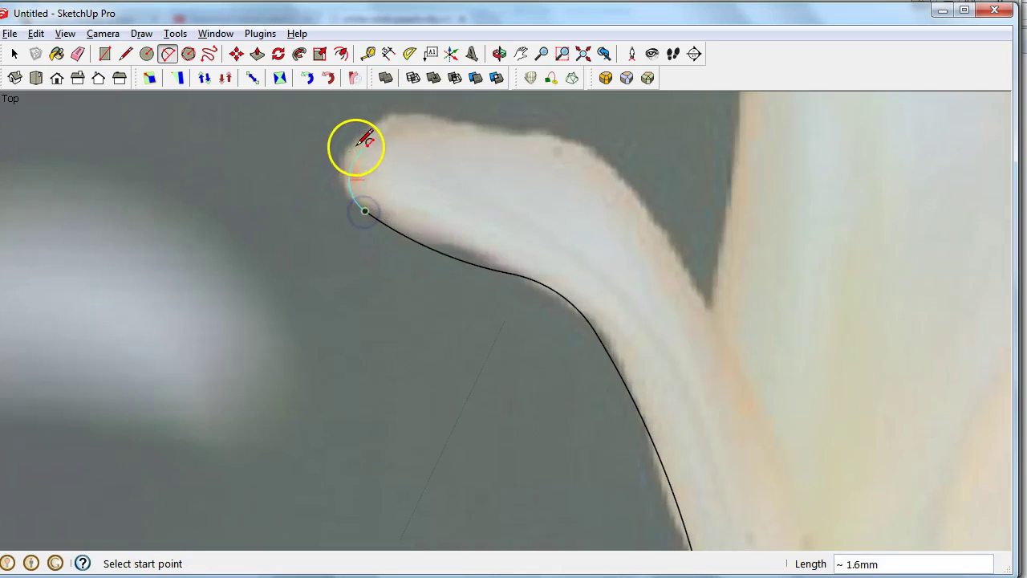
left_click(345, 146)
left_click(345, 146)
left_click(344, 148)
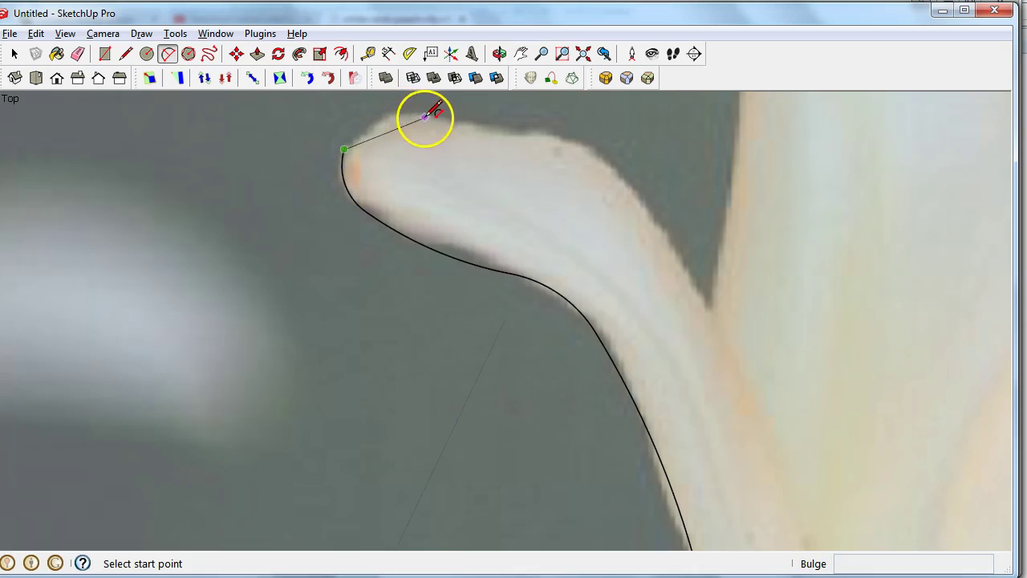
left_click(424, 117)
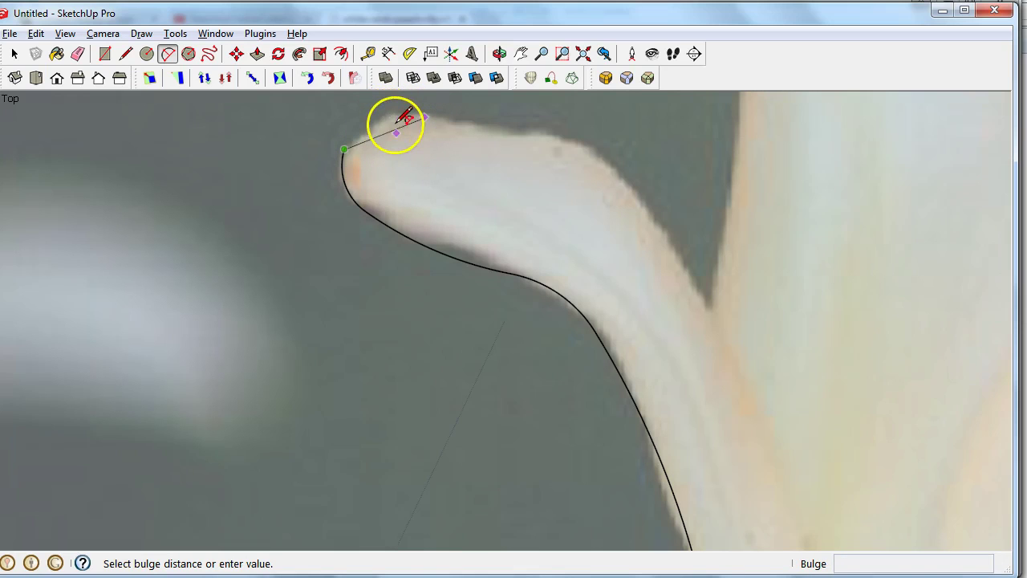
scroll(388, 120, "up", 2)
scroll(390, 109, "up", 1)
left_click(390, 110)
scroll(450, 131, "down", 4)
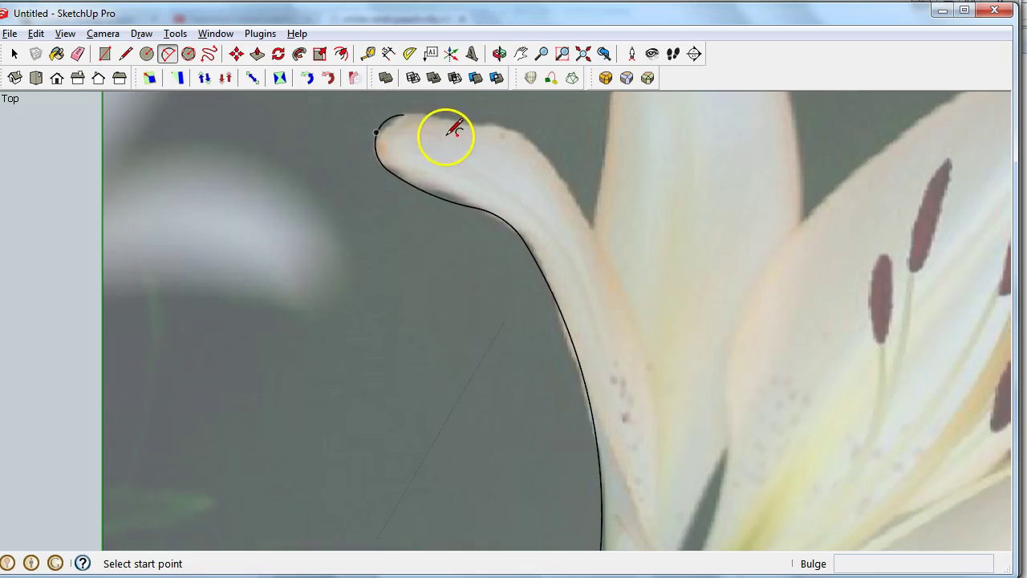
- Trace the upper edge of the leftmost petal with two arcs, ending at the notch beside the upright petal
left_click(403, 115)
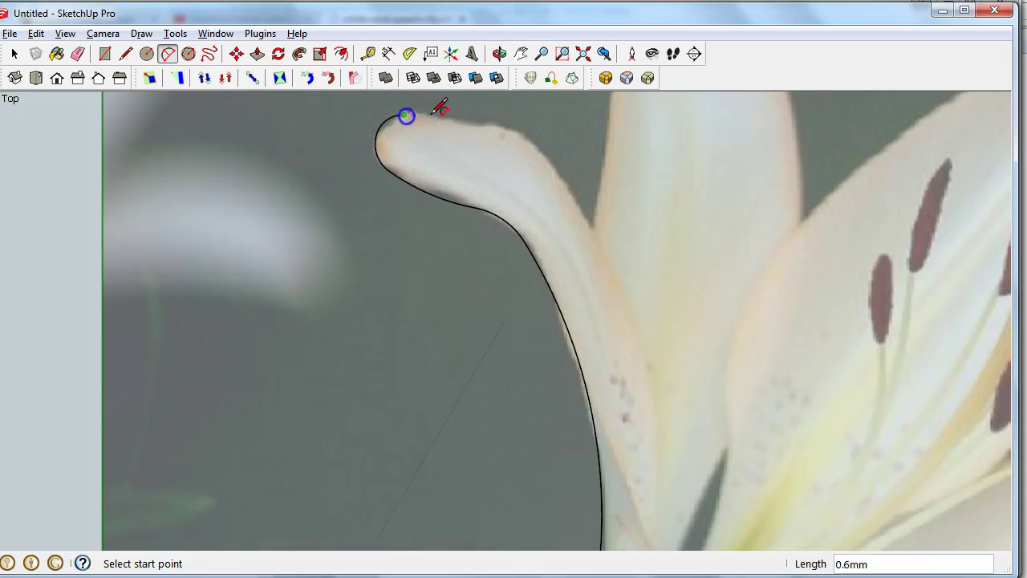
left_click(520, 130)
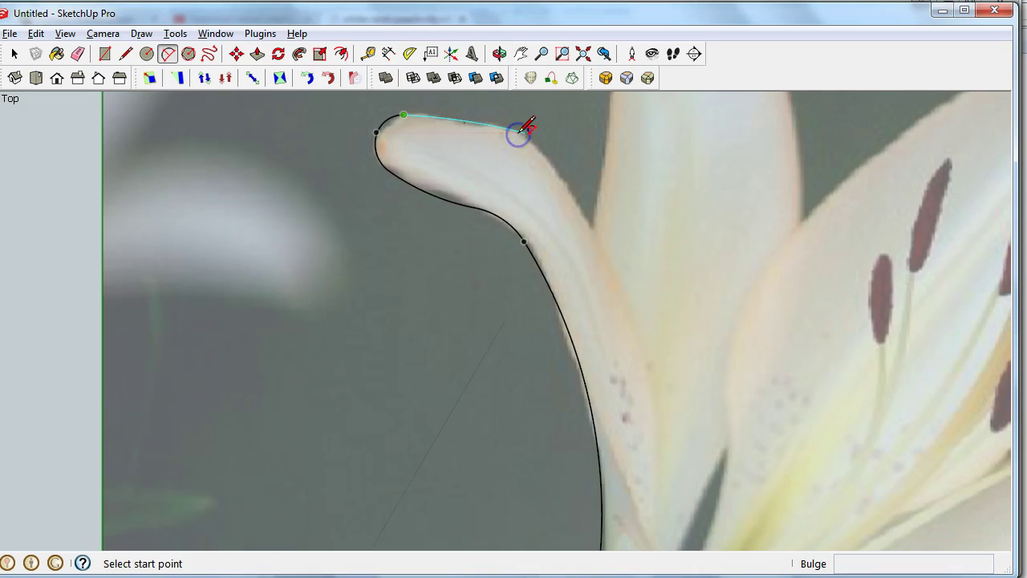
left_click(523, 132)
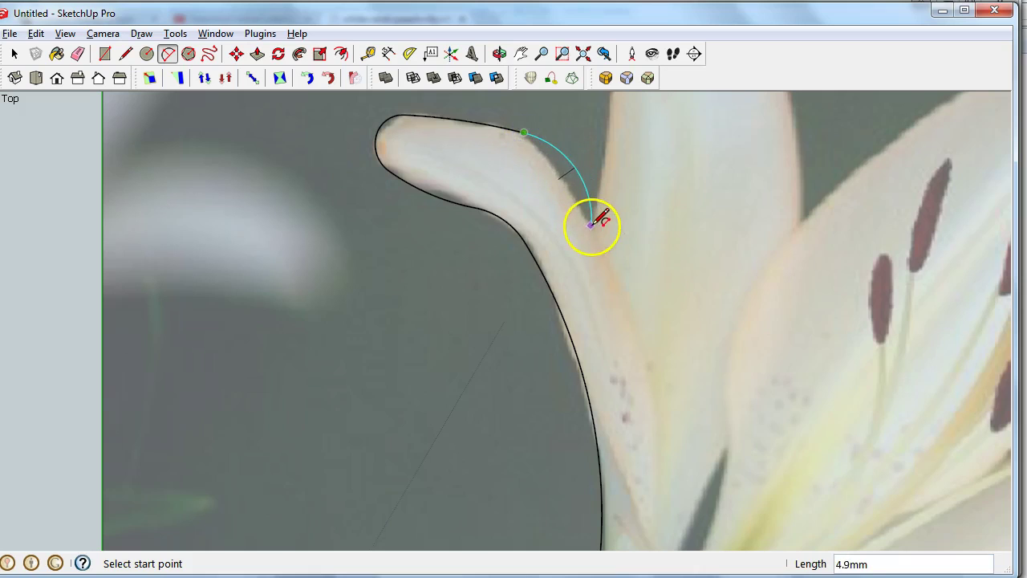
left_click(589, 215)
left_click(591, 225)
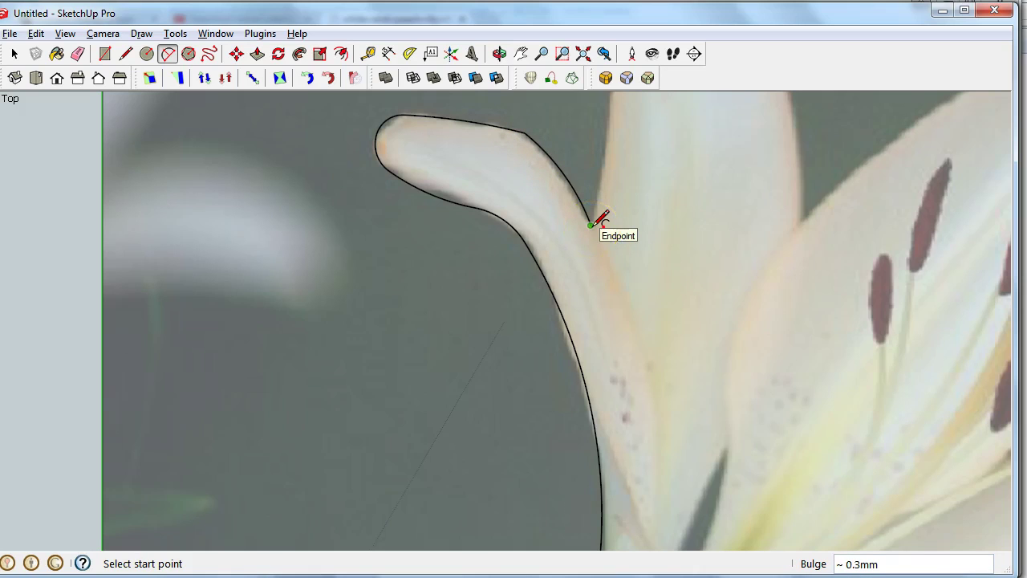
- Trace the upright petal with arcs from the notch, rounding its cropped tip beyond the image edge and continuing down its far side
middle_click_drag(620, 213, 510, 423)
left_click_drag(479, 433, 469, 134)
left_click(504, 181)
scroll(470, 134, "up", 2)
left_click(459, 114)
scroll(682, 233, "down", 2)
left_click(723, 290)
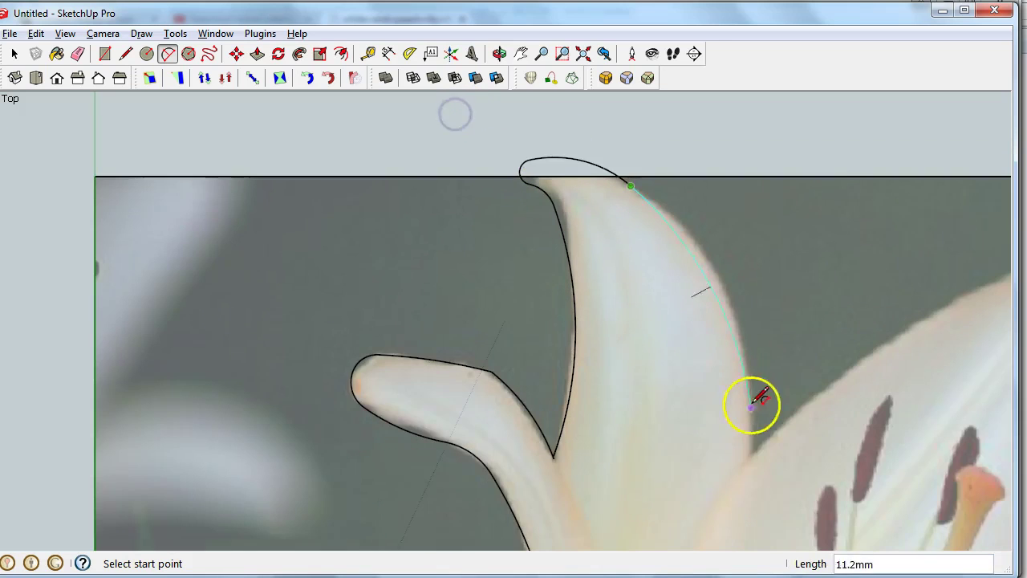
- Trace the large central petal with arcs from the notch around its tip and down to the upper right petal
middle_click_drag(754, 449, 699, 218)
left_click(706, 225)
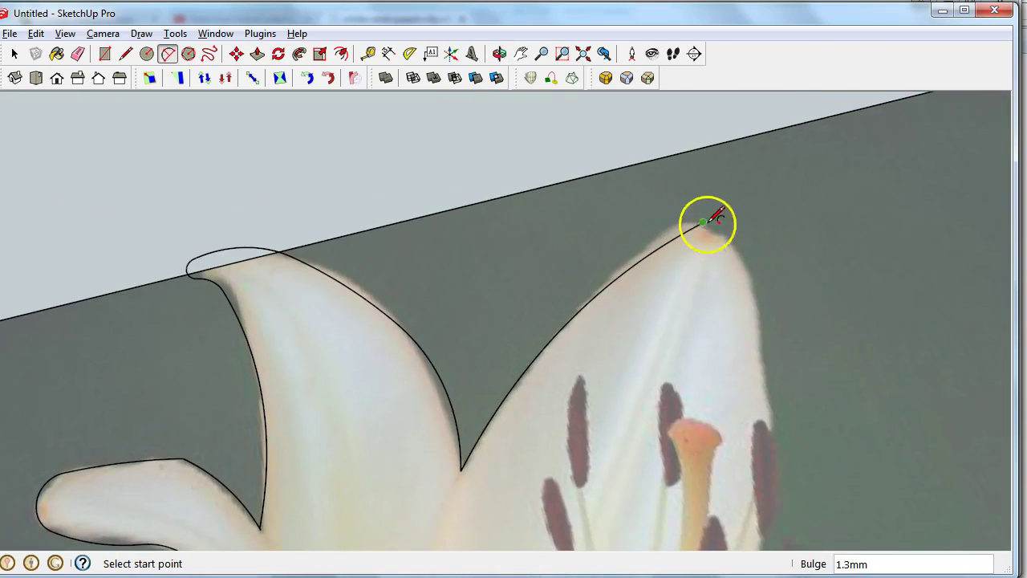
left_click(734, 234)
middle_click_drag(747, 269, 757, 481)
scroll(665, 321, "up", 3)
left_click(837, 291)
- Trace the upper right petal with arcs along its top edge, around its tip and back to the lower right petal
left_click(1006, 252)
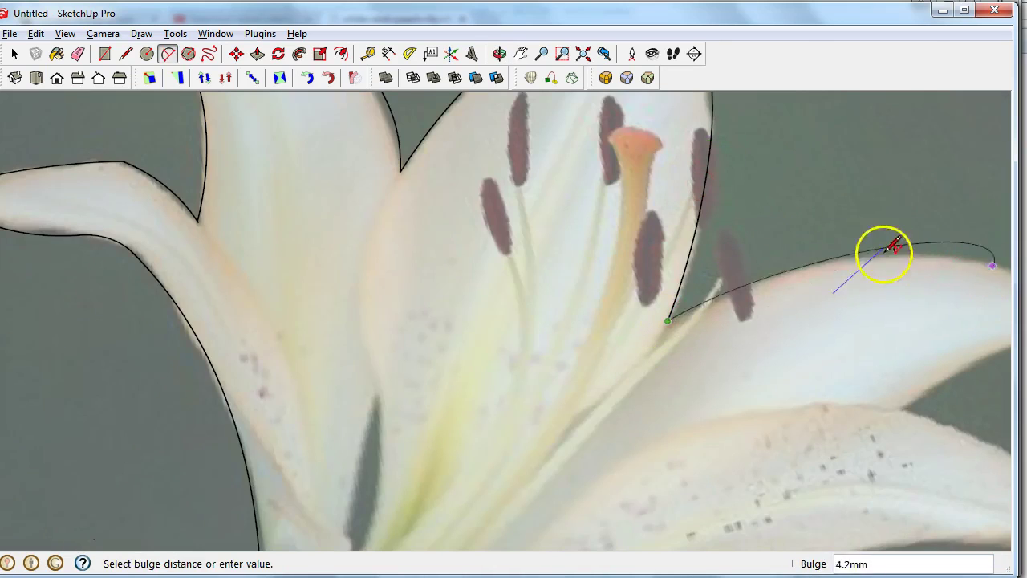
left_click(887, 245)
middle_click_drag(888, 246, 192, 257, "shift")
left_click(486, 326)
scroll(465, 341, "up", 3)
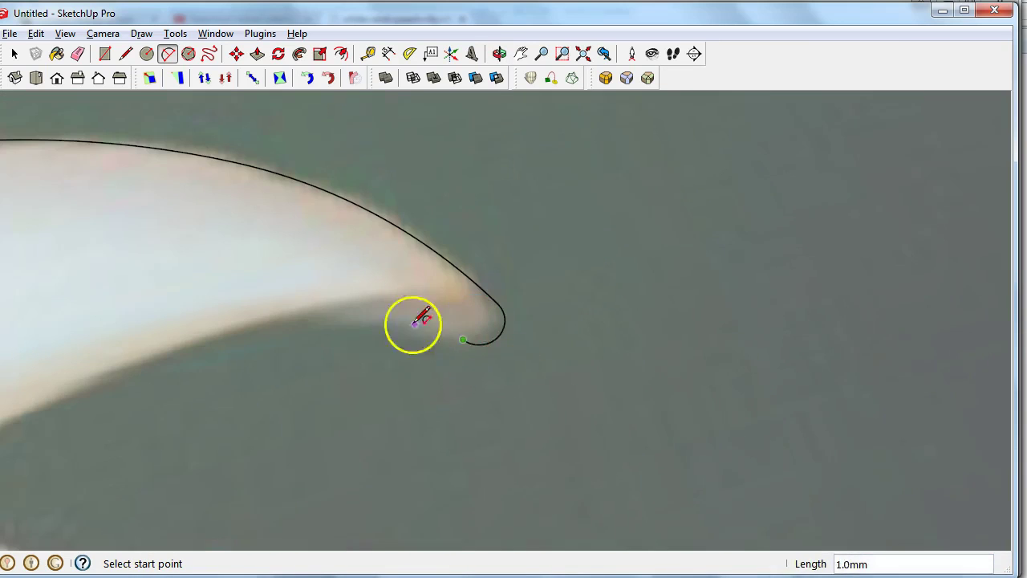
scroll(377, 321, "down", 3)
left_click(325, 311)
scroll(325, 311, "up", 3)
left_click(213, 356)
- Trace the upper edge and rounded tip of the lower right petal with connected arcs, reaching its underside
left_click(321, 409)
scroll(321, 408, "down", 3)
left_click(355, 431)
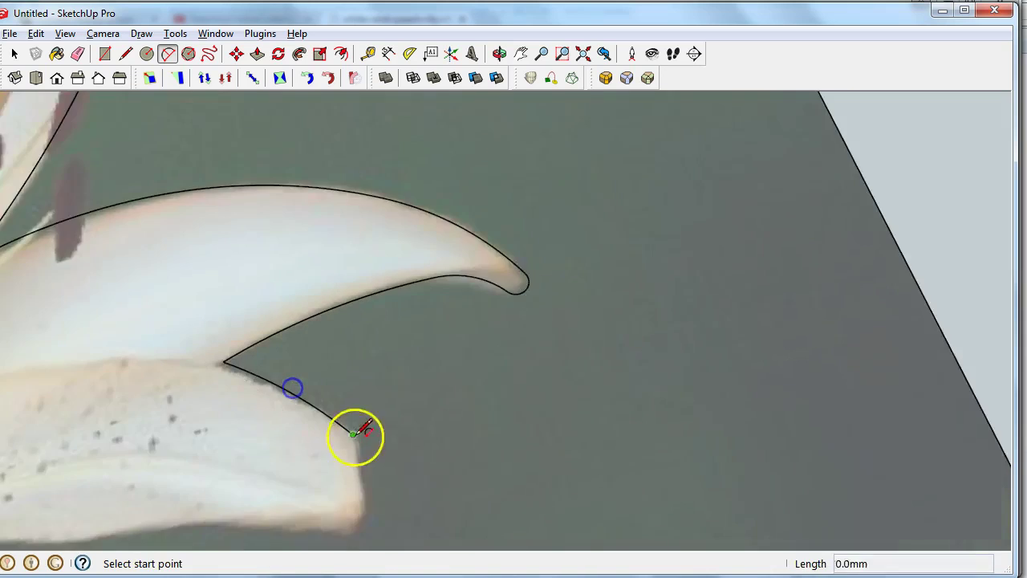
scroll(355, 430, "up", 3)
middle_click_drag(382, 533, 674, 280, "shift")
scroll(649, 323, "up", 3)
scroll(403, 335, "down", 3)
left_click(404, 336)
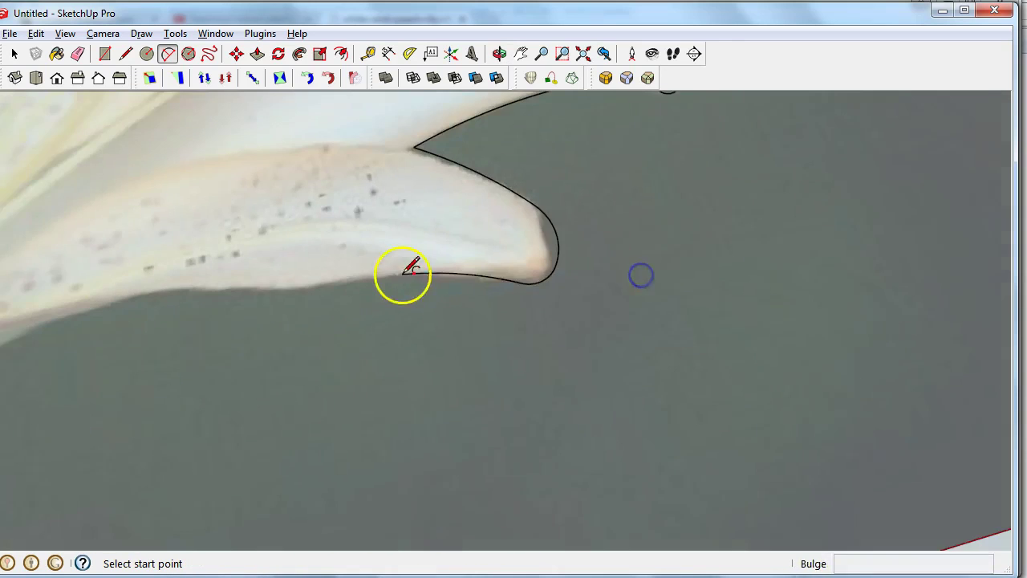
- Continue the arcs along the underside of the lower right petal to where it meets the lowest petal
left_click(277, 298)
scroll(309, 288, "up", 3)
left_click(309, 288)
scroll(648, 236, "down", 3)
scroll(543, 246, "up", 3)
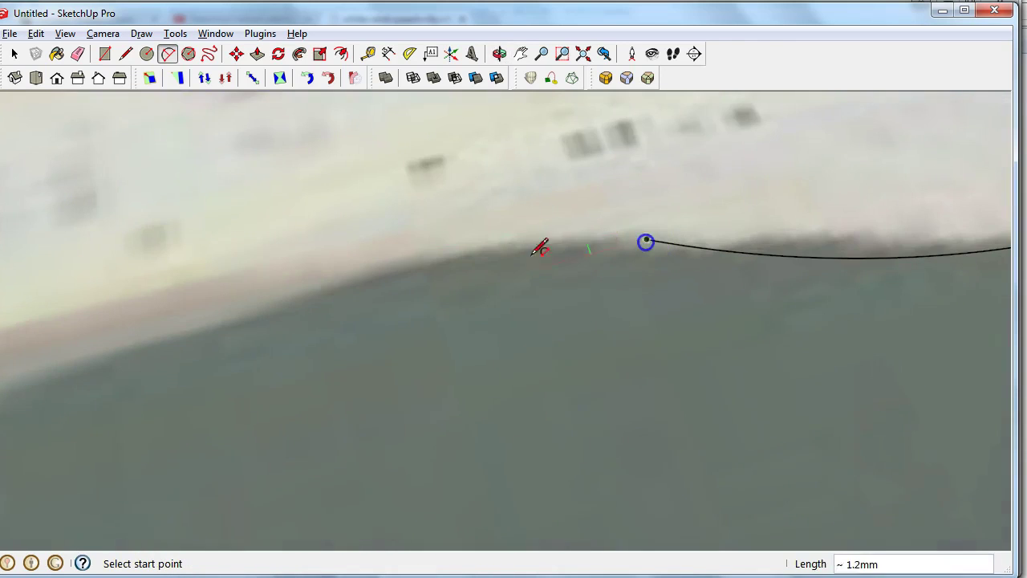
scroll(347, 290, "down", 2)
left_click(244, 325)
- Trace the lowest petal with arcs down its right edge, around its tip and up to the stem base, closing the outline
scroll(213, 383, "down", 5)
scroll(256, 328, "up", 5)
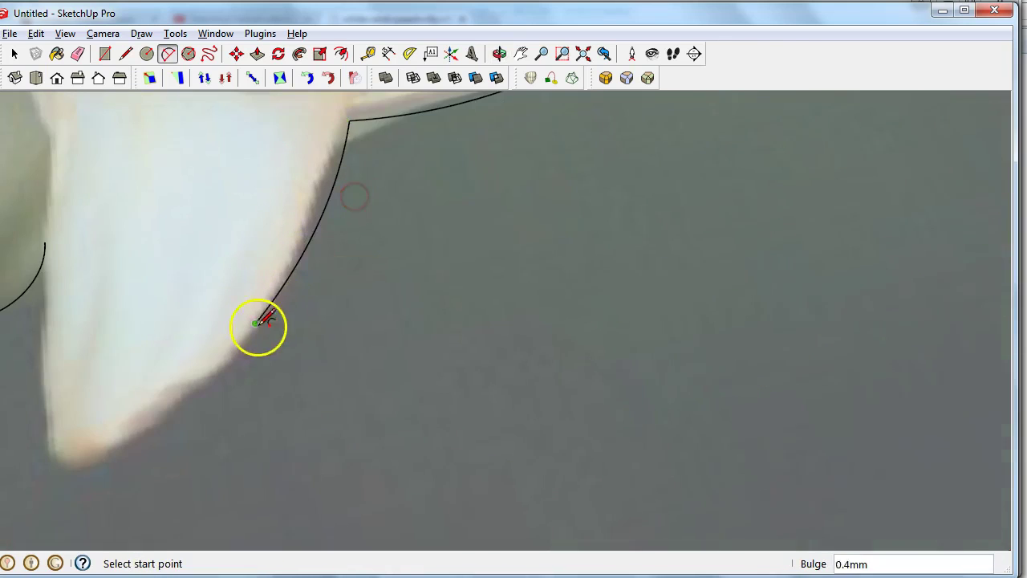
scroll(210, 414, "up", 3)
scroll(210, 413, "down", 3)
left_click(280, 313)
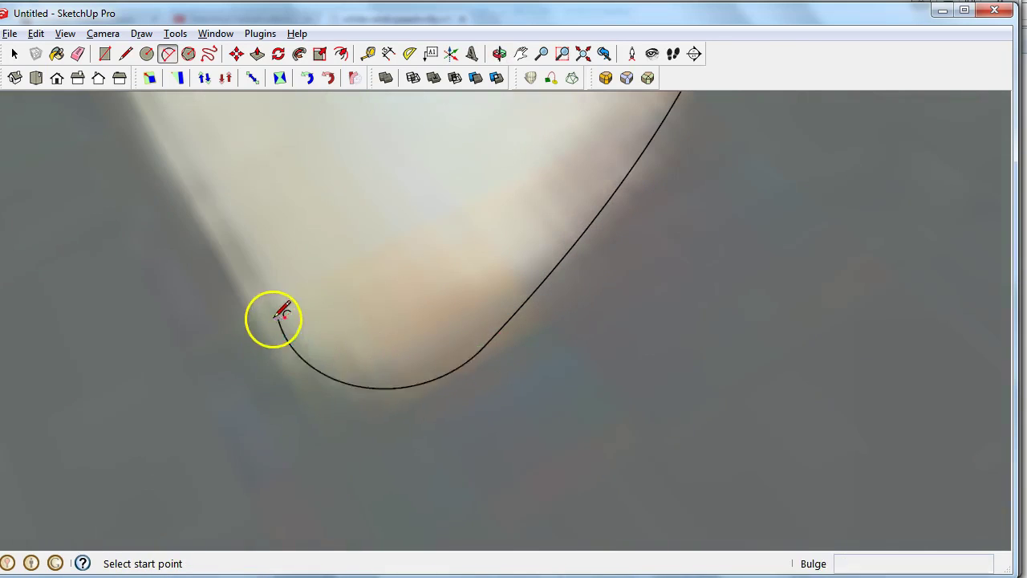
scroll(280, 314, "up", 3)
left_click(248, 211)
scroll(415, 407, "down", 3)
scroll(416, 405, "down", 5)
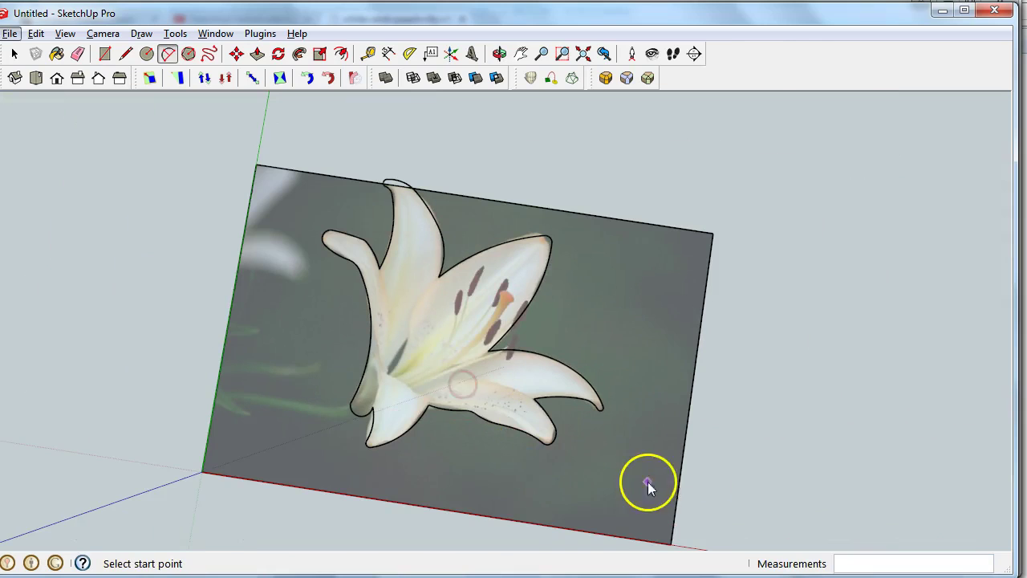
- Select the locked lily image group and bring up its editing options
key("space")
left_click(647, 403)
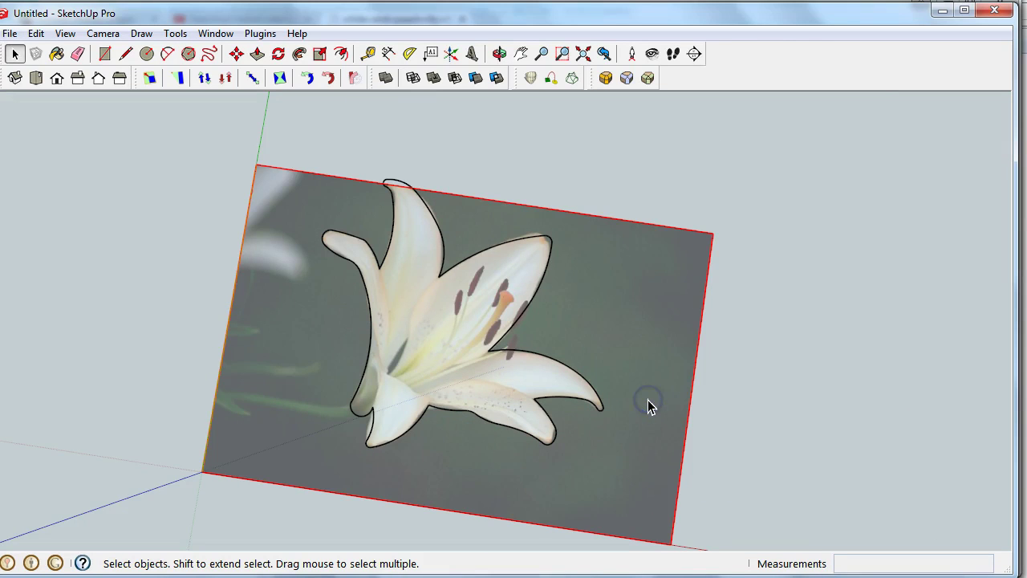
right_click(649, 406)
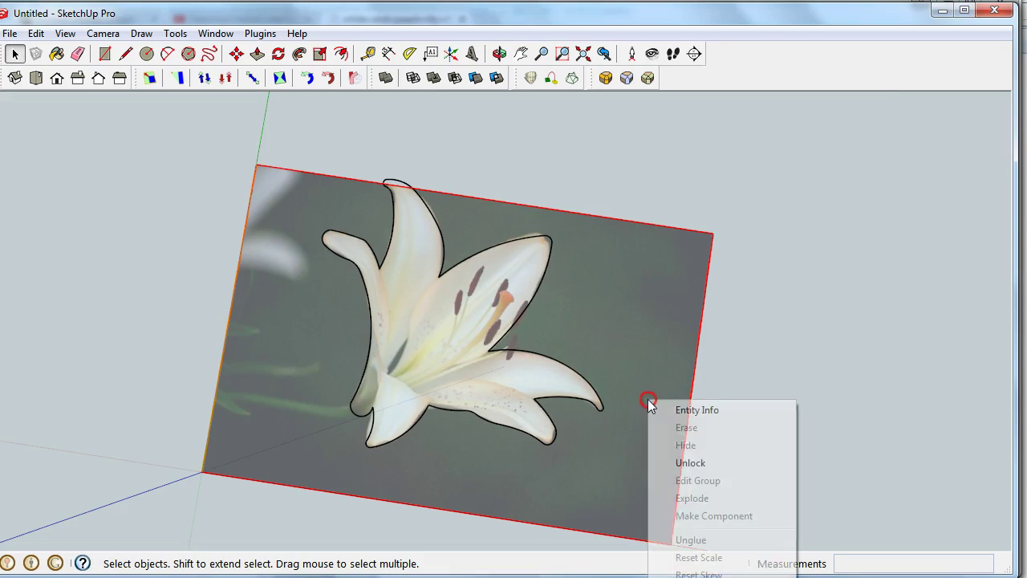